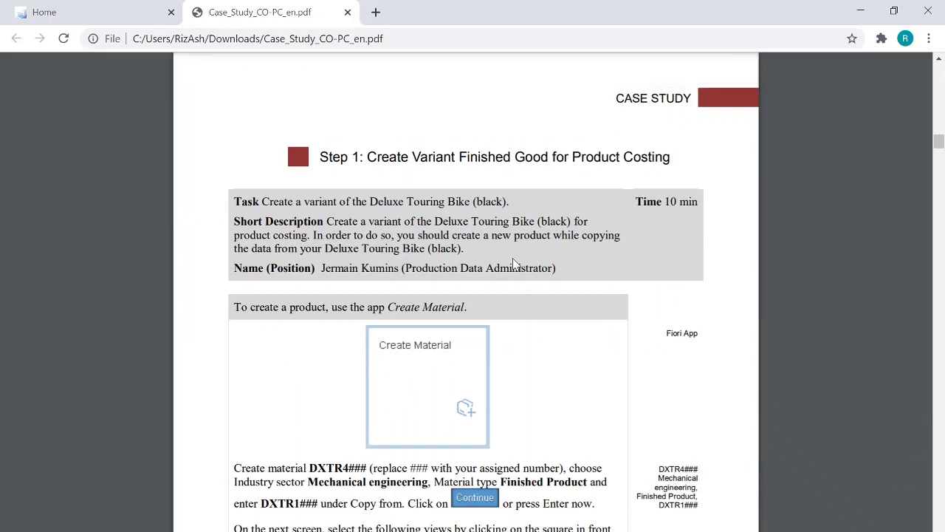
# Go to Step 2 of the case study and open the Create Material app from the SAP home page.
pyautogui.scroll(-8, 515, 264)
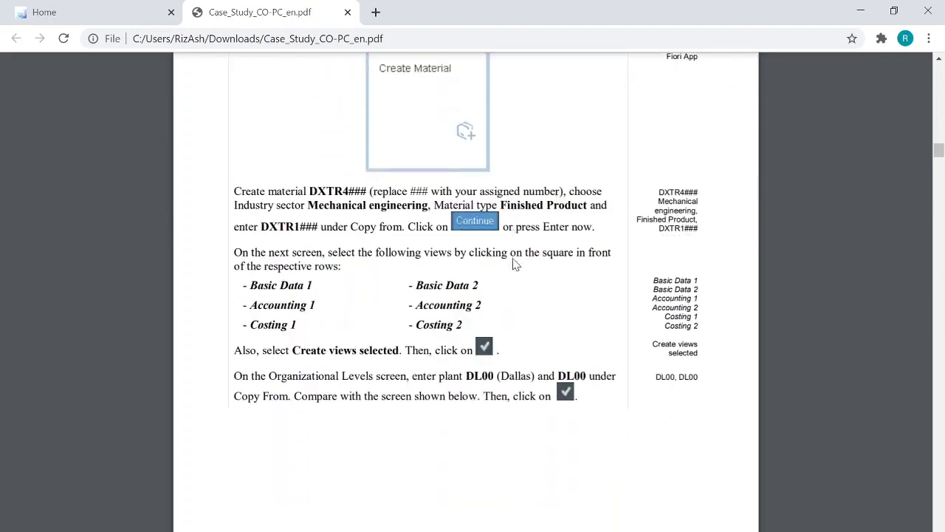
pyautogui.scroll(-10, 515, 265)
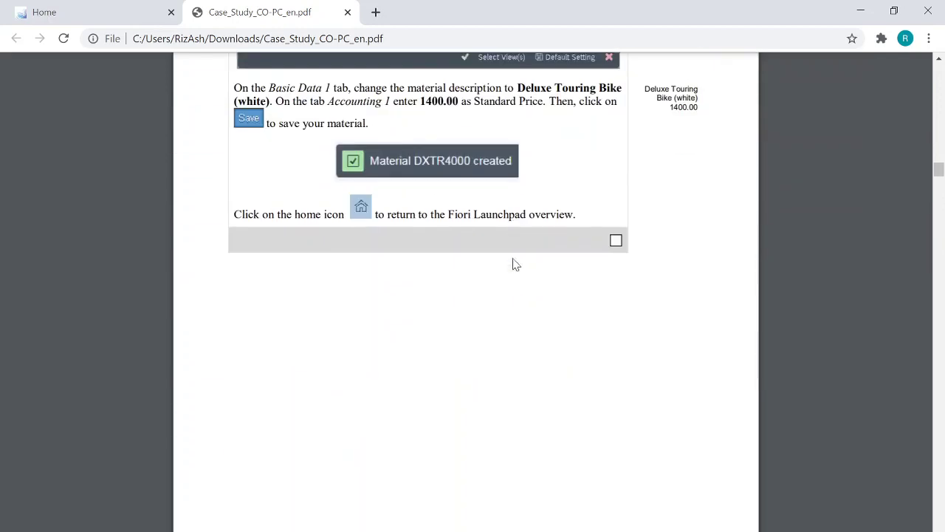
pyautogui.scroll(-5, 513, 259)
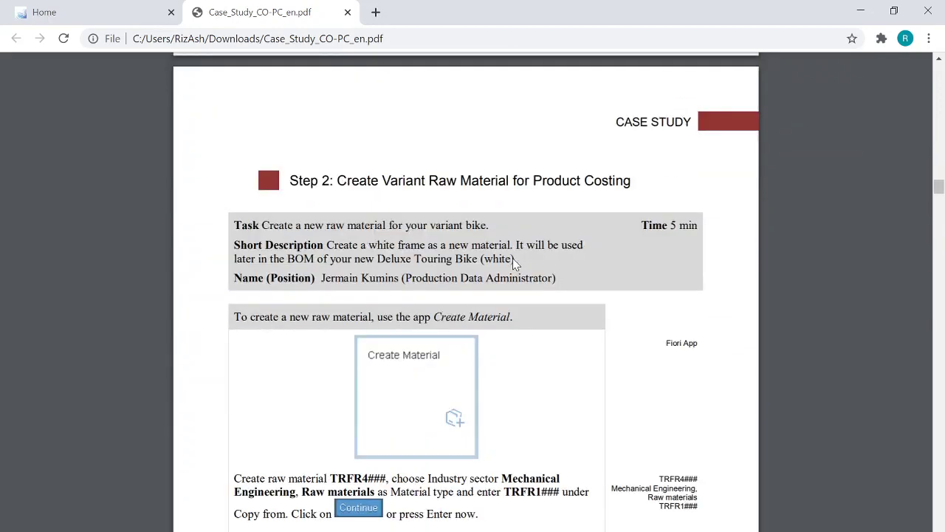
pyautogui.scroll(-1, 513, 259)
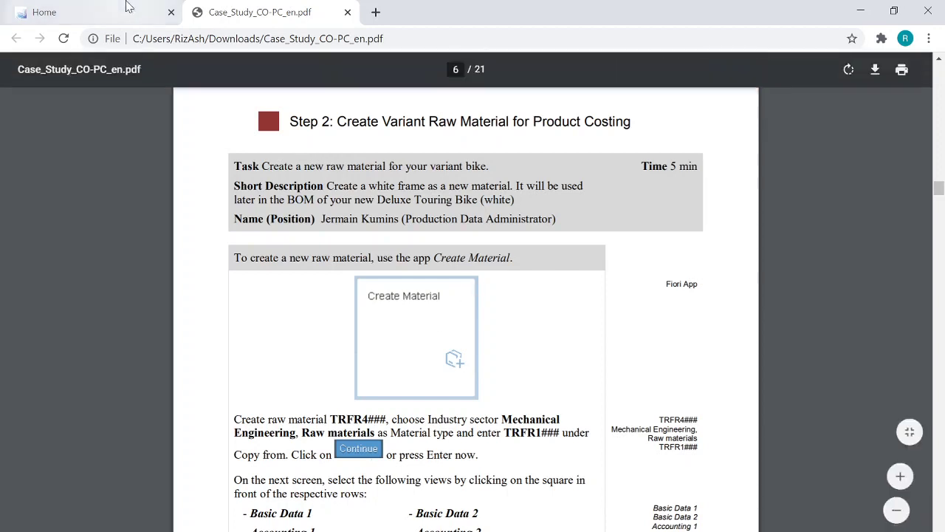
pyautogui.click(101, 9)
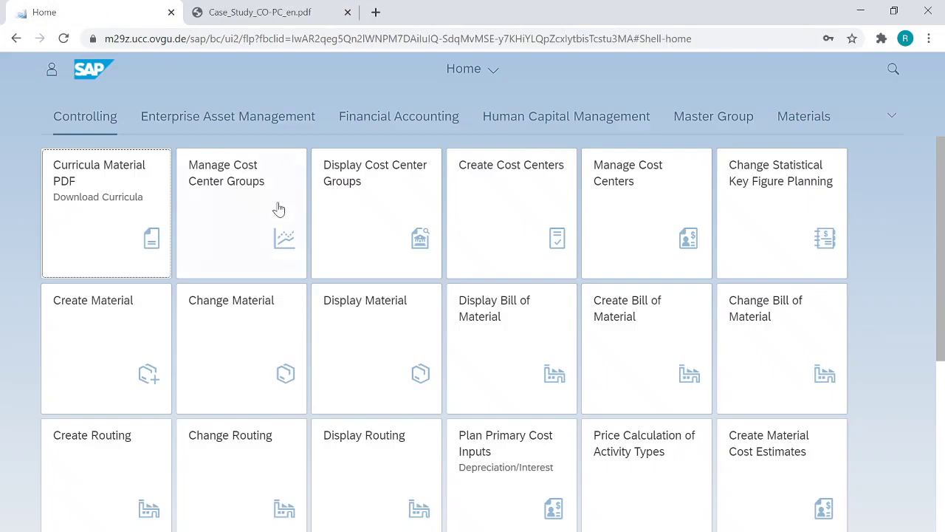
pyautogui.click(108, 318)
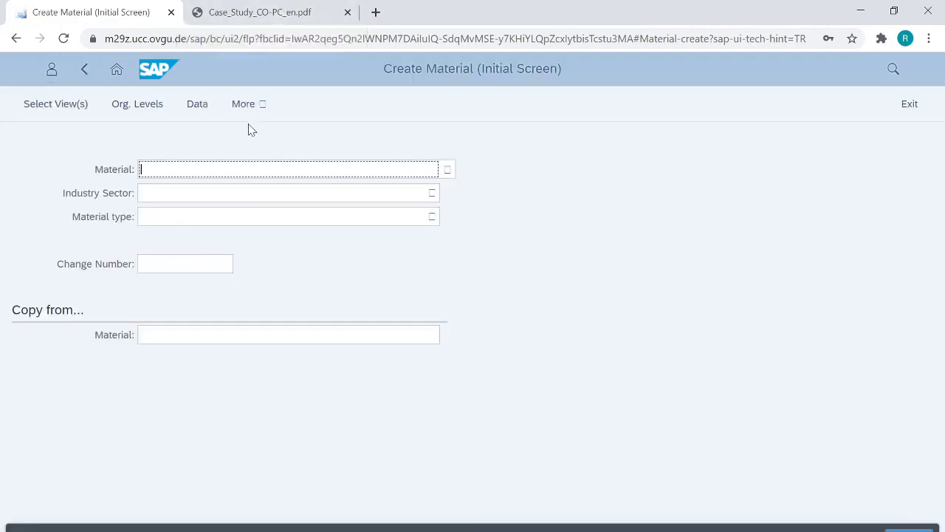
# Copy the material prefix TRFR4 from Step 2 of the case study PDF into the new record's Material field.
pyautogui.click(276, 9)
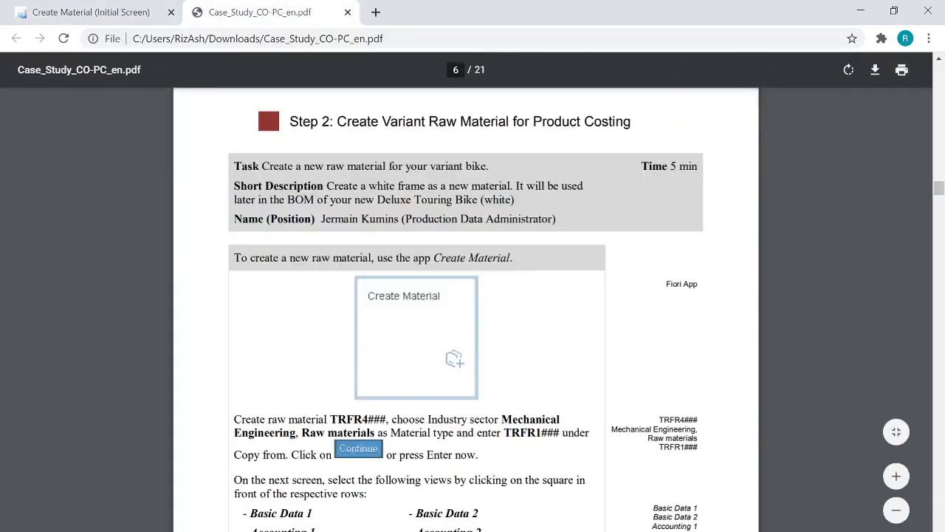
pyautogui.moveTo(330, 419); pyautogui.dragTo(385, 420)
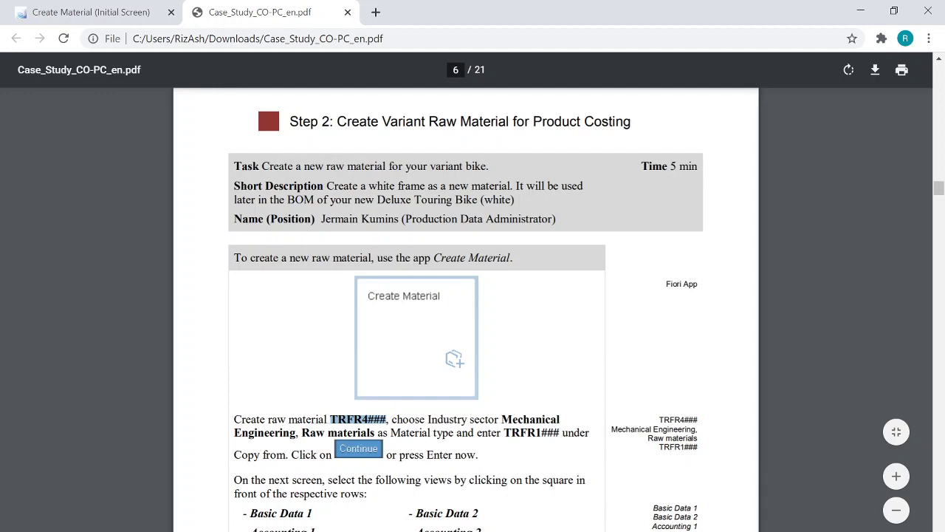
pyautogui.rightClick(354, 426)
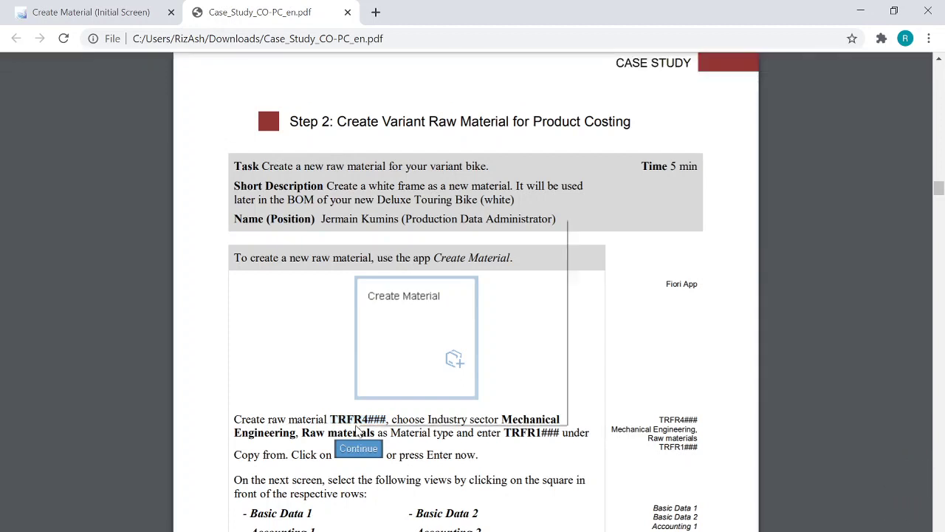
pyautogui.click(332, 419)
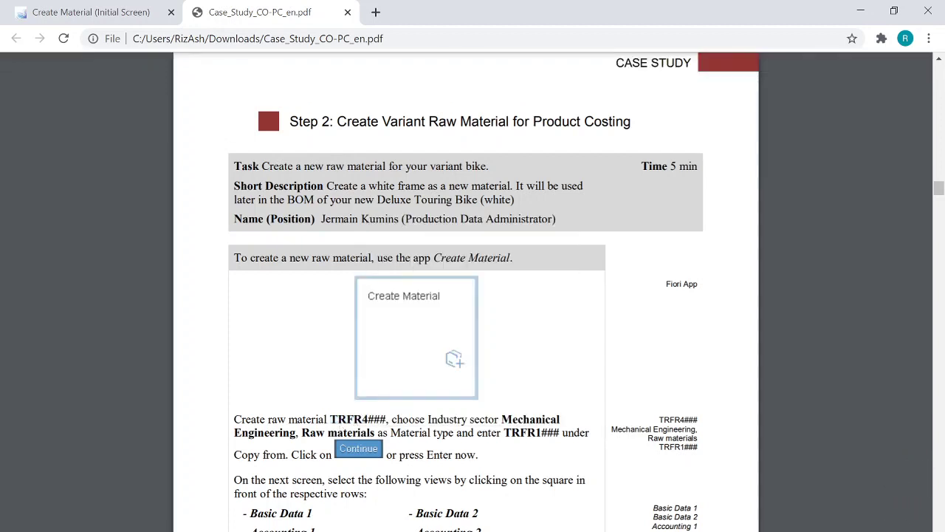
pyautogui.moveTo(330, 420); pyautogui.dragTo(368, 419)
pyautogui.rightClick(367, 421)
pyautogui.click(381, 432)
pyautogui.click(49, 6)
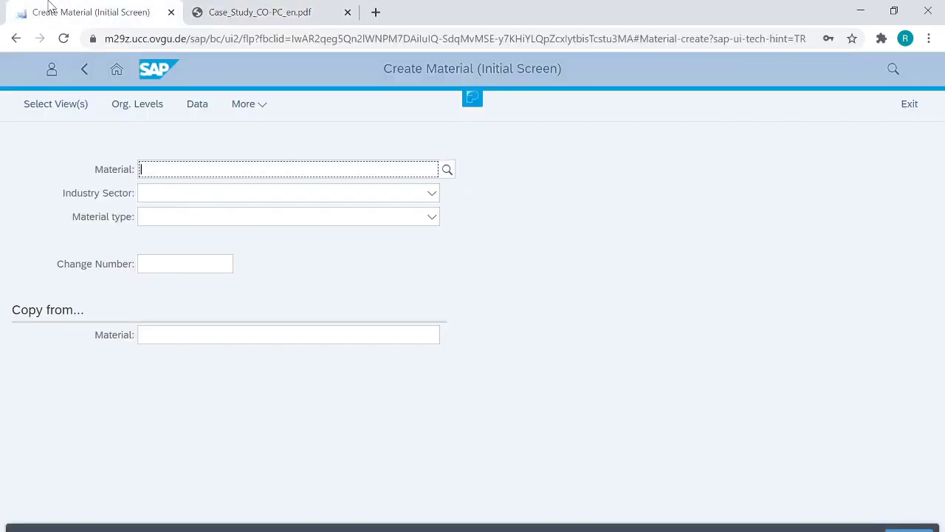
pyautogui.hotkey('ctrl', 'v')
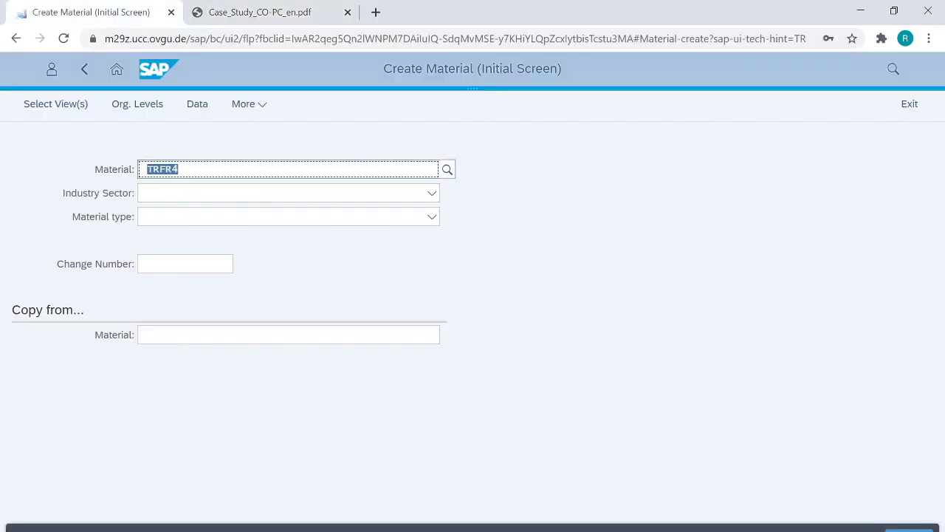
# Remove the leading space from the pasted material prefix and complete the number as TRFR4006.
pyautogui.click(179, 170)
pyautogui.press('F4')
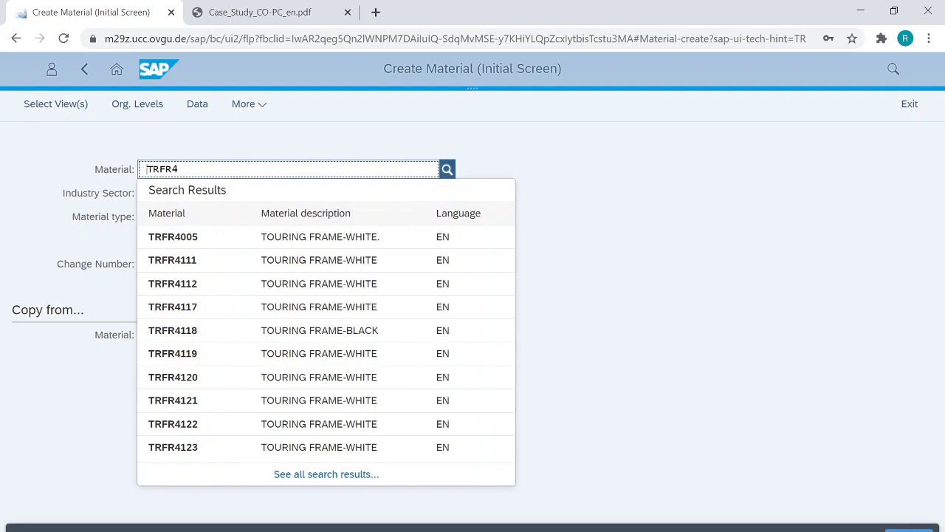
pyautogui.click(145, 169)
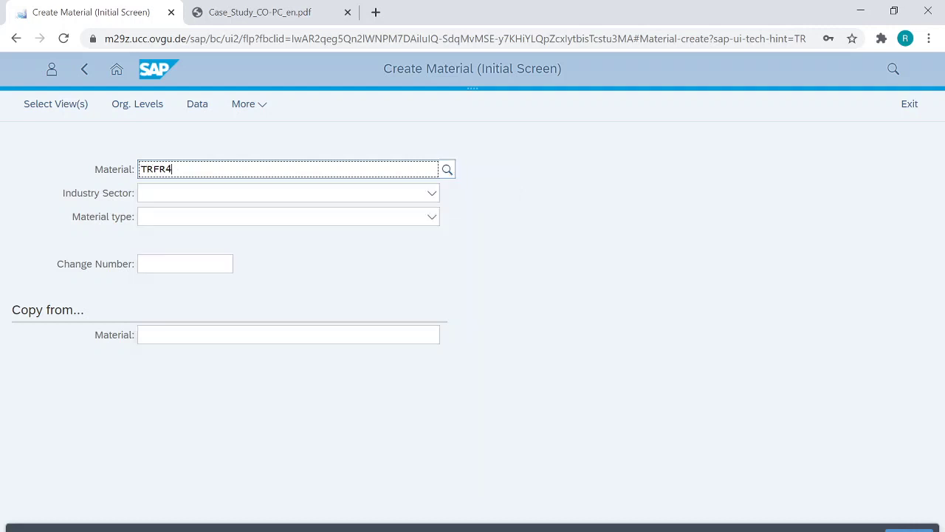
pyautogui.press('F4')
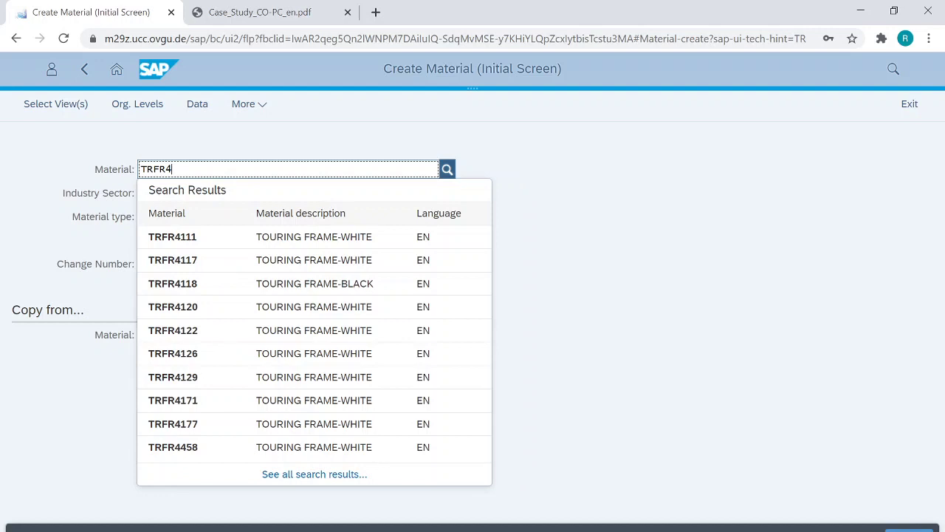
pyautogui.write('006')
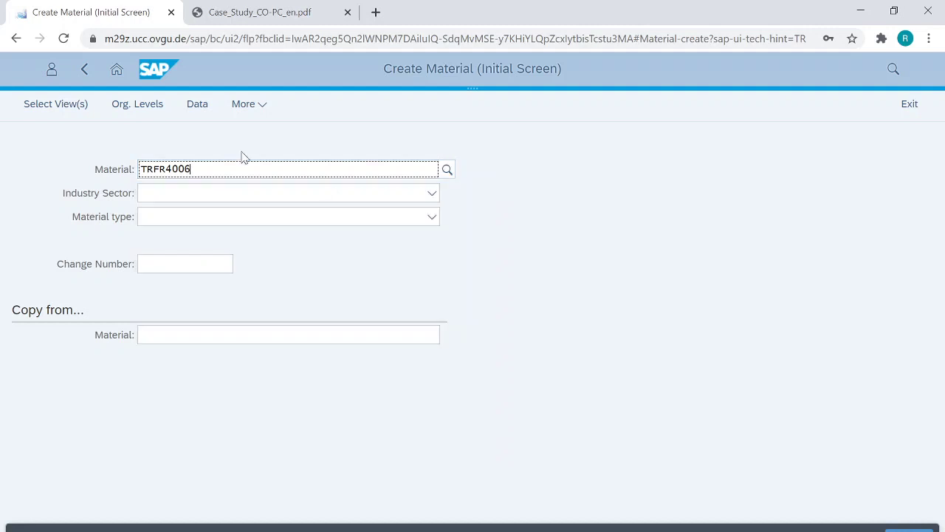
pyautogui.click(211, 192)
pyautogui.hotkey('shift', 'Tab')
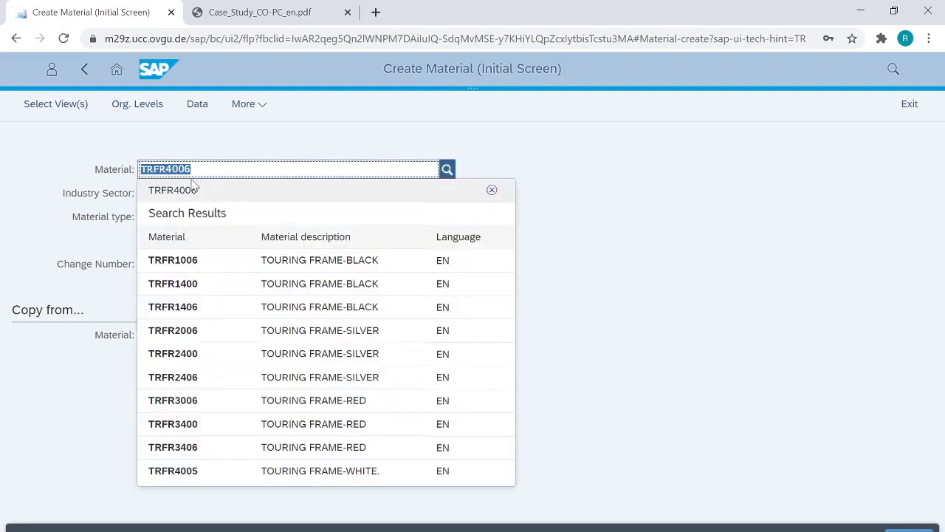
pyautogui.press('Tab')
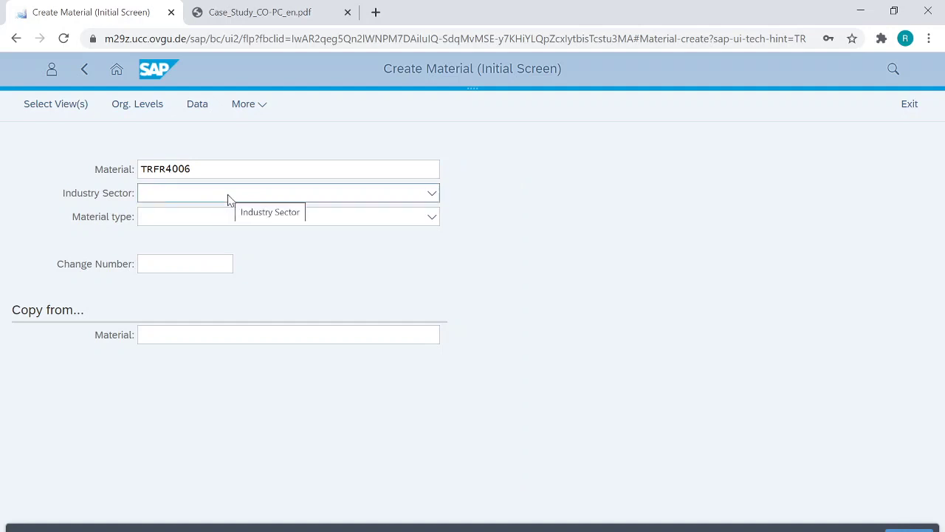
# Following the case study, set the industry sector to Mechanical engineering and the material type to Raw materials.
pyautogui.hotkey('alt', 'Tab')
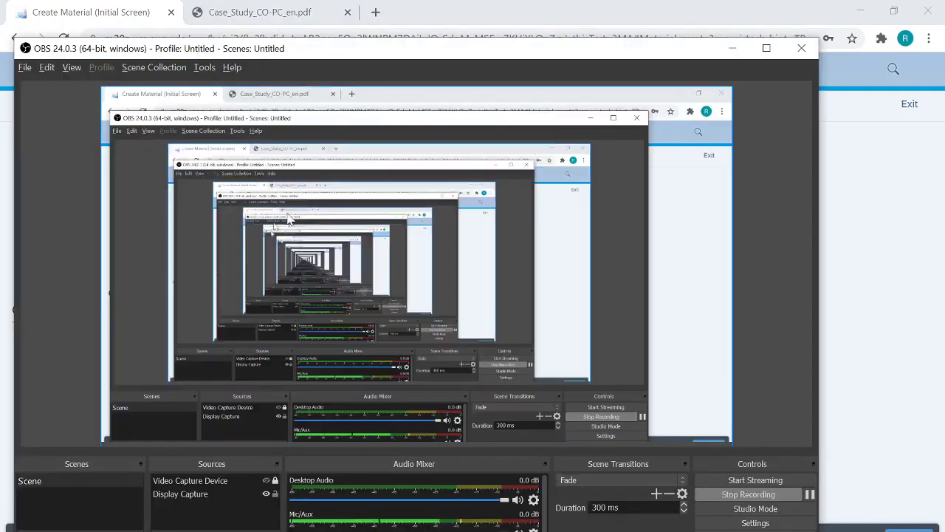
pyautogui.hotkey('alt', 'Tab')
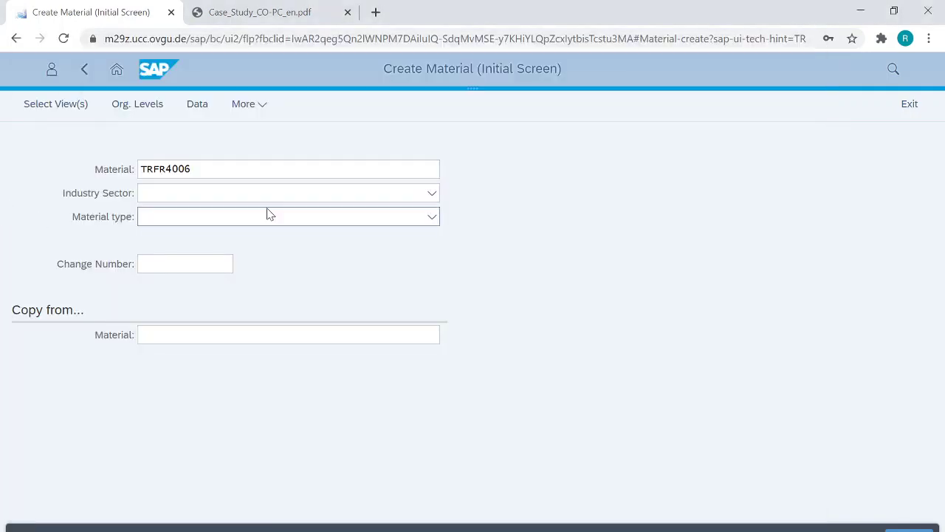
pyautogui.click(310, 10)
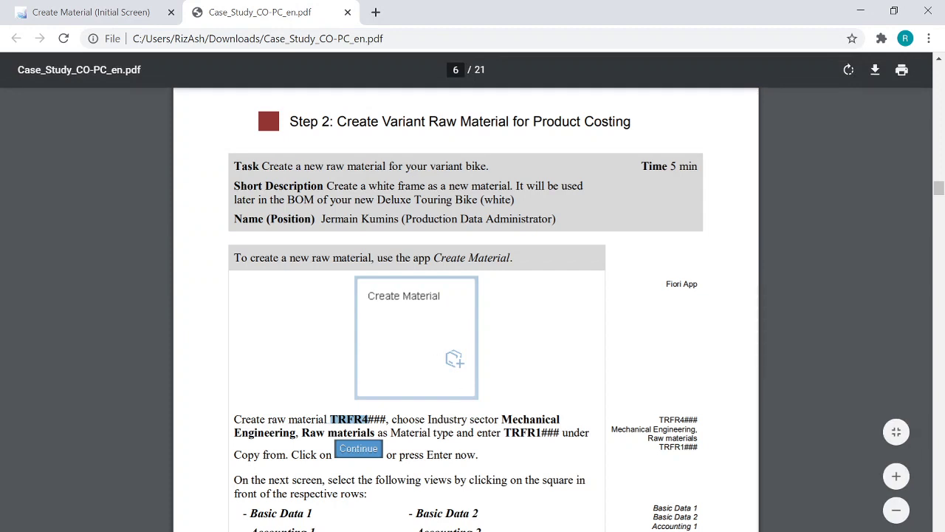
pyautogui.moveTo(502, 418); pyautogui.dragTo(296, 433)
pyautogui.hotkey('alt', 'Tab')
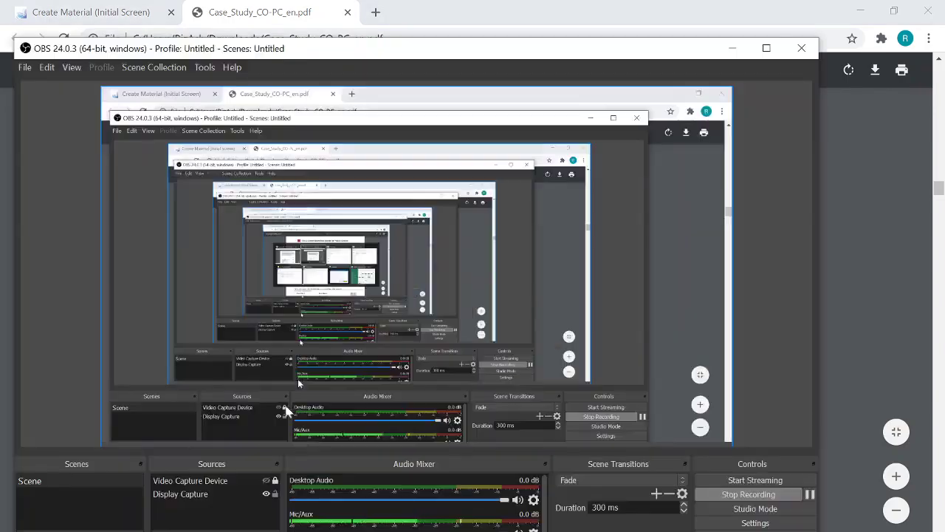
pyautogui.click(131, 7)
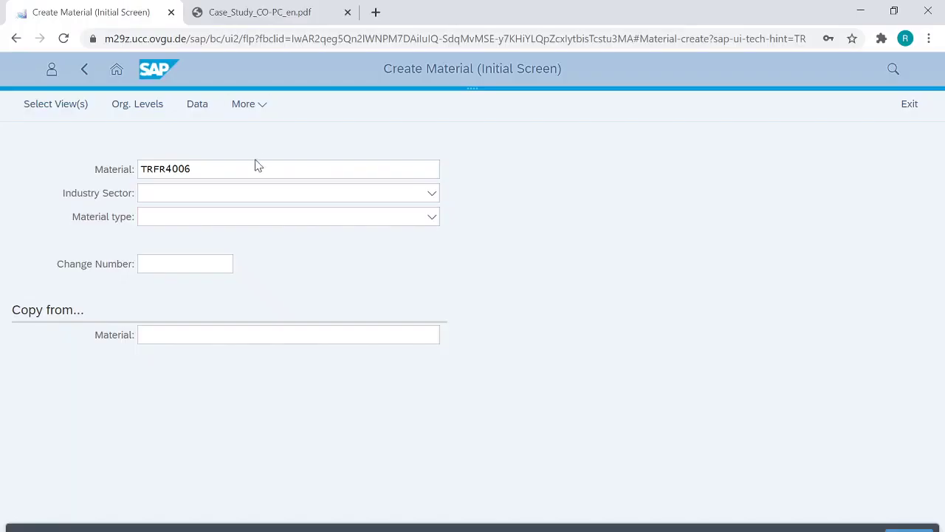
pyautogui.click(259, 195)
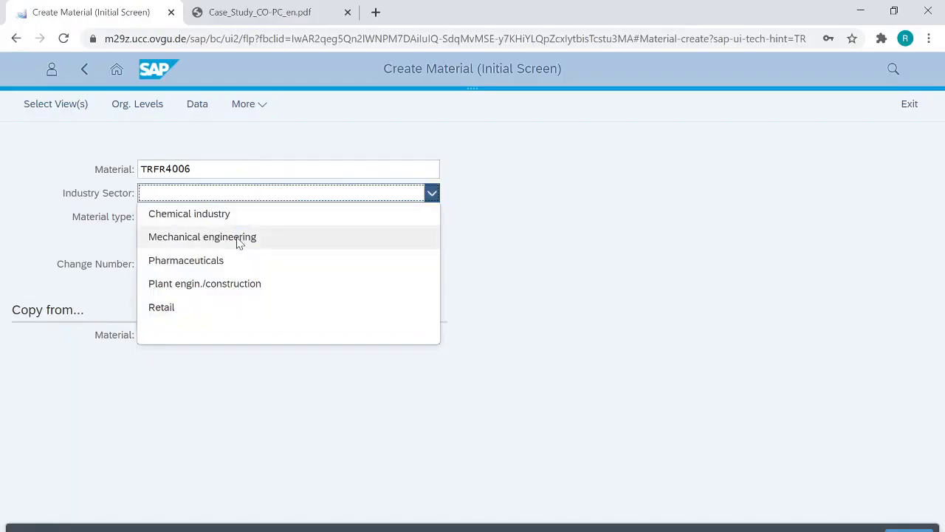
pyautogui.click(239, 244)
pyautogui.click(251, 223)
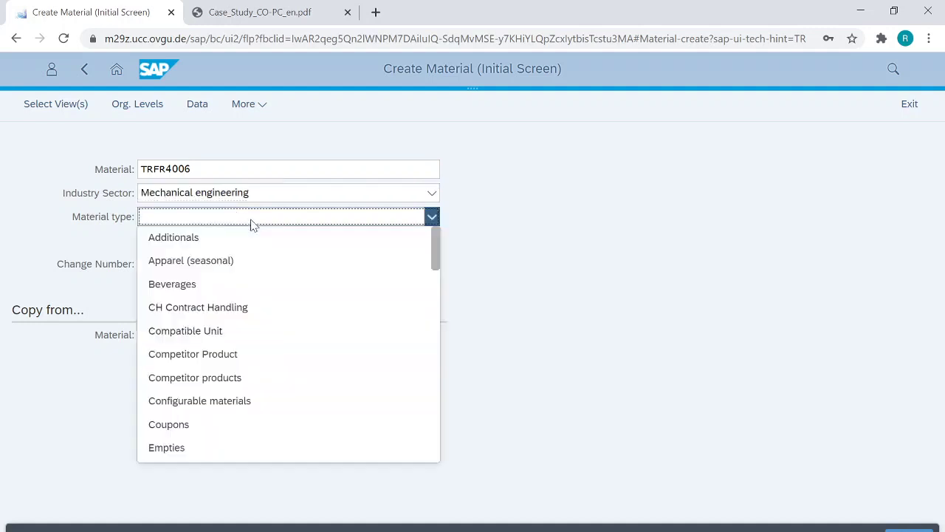
pyautogui.press('r')
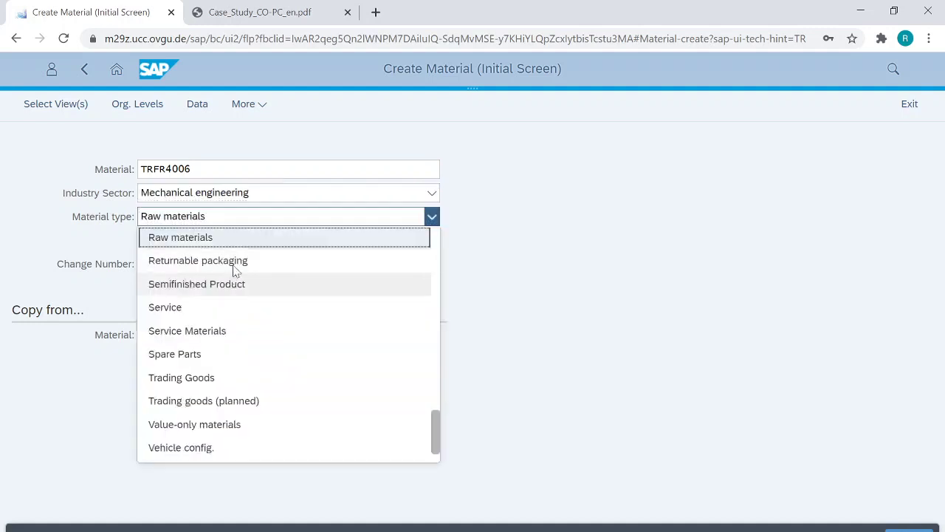
pyautogui.click(251, 237)
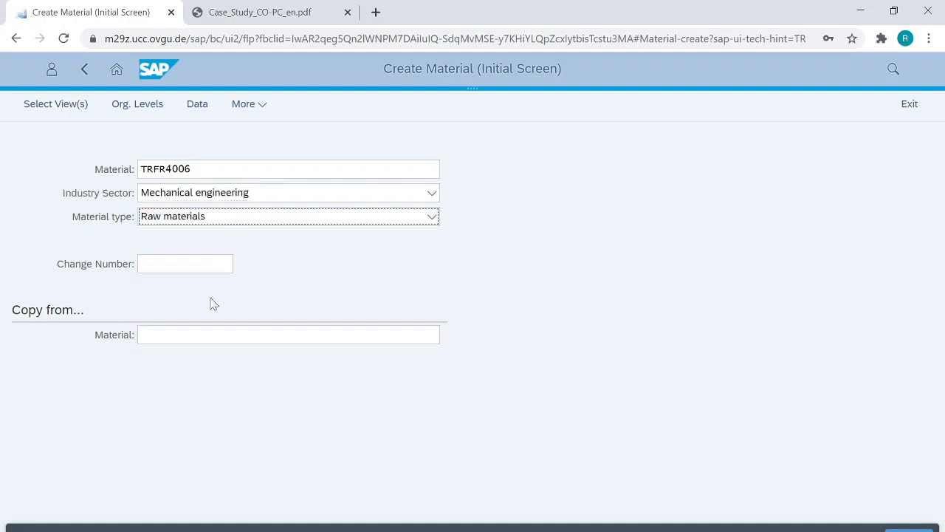
# Copy the reference prefix TRFR1 from the case study PDF into the Material field under Copy from.
pyautogui.click(221, 335)
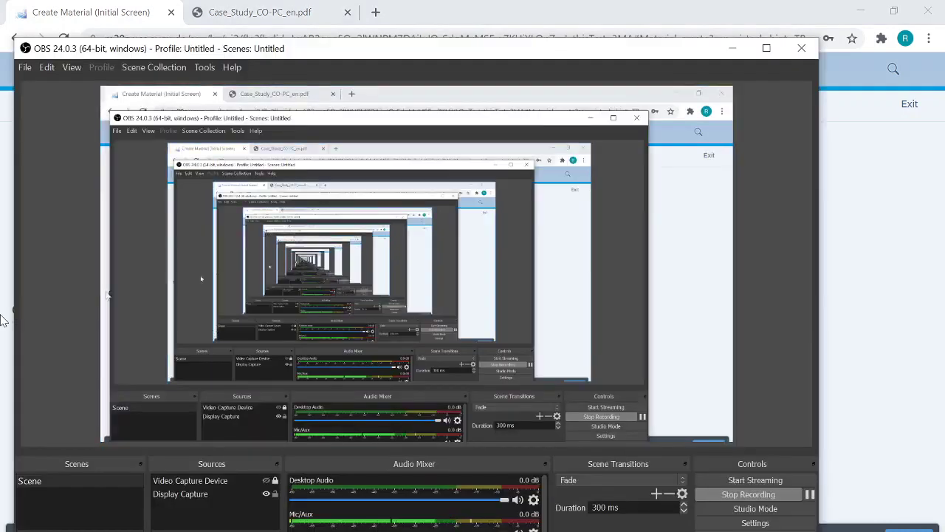
pyautogui.hotkey('alt', 'Tab')
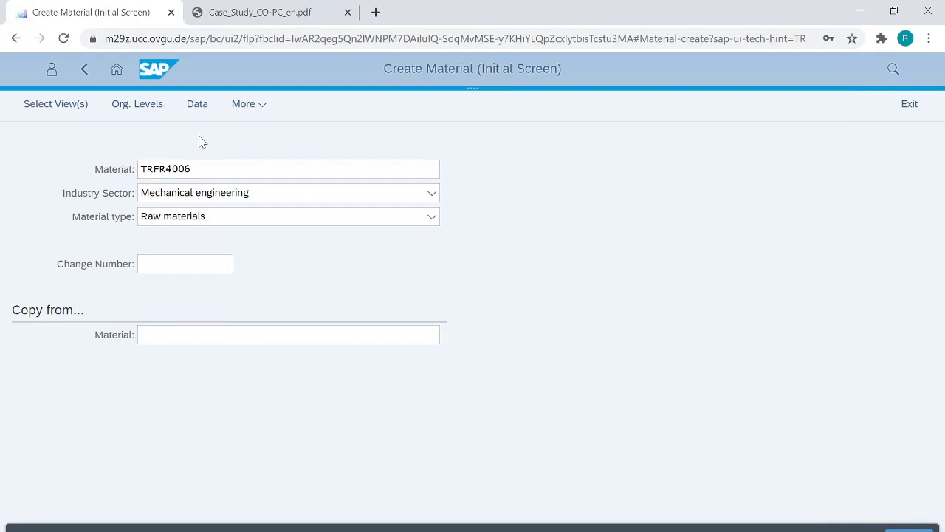
pyautogui.click(299, 16)
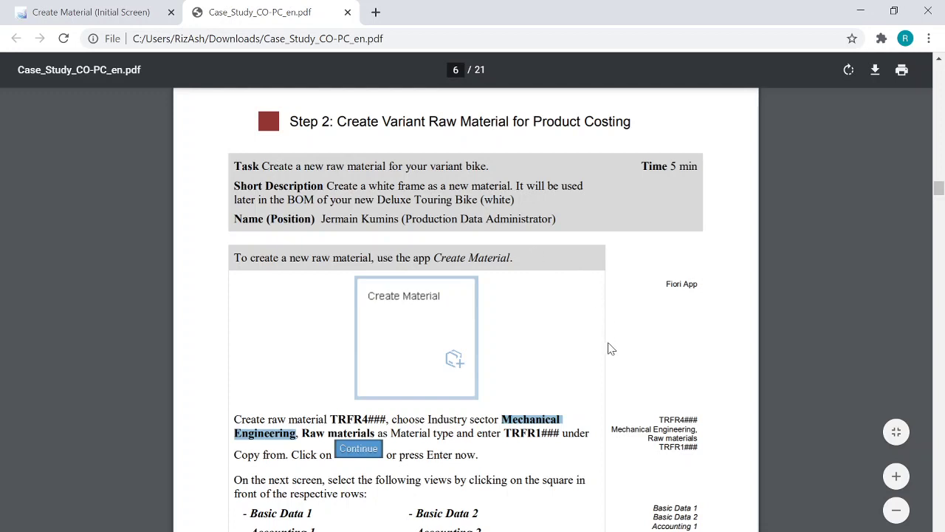
pyautogui.moveTo(504, 433); pyautogui.dragTo(540, 433)
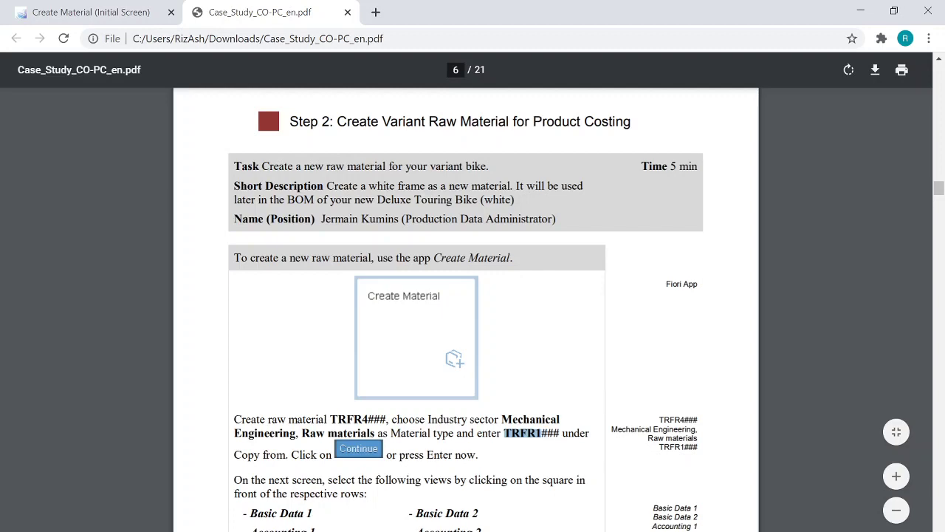
pyautogui.rightClick(543, 434)
pyautogui.click(553, 438)
pyautogui.hotkey('alt', 'Tab')
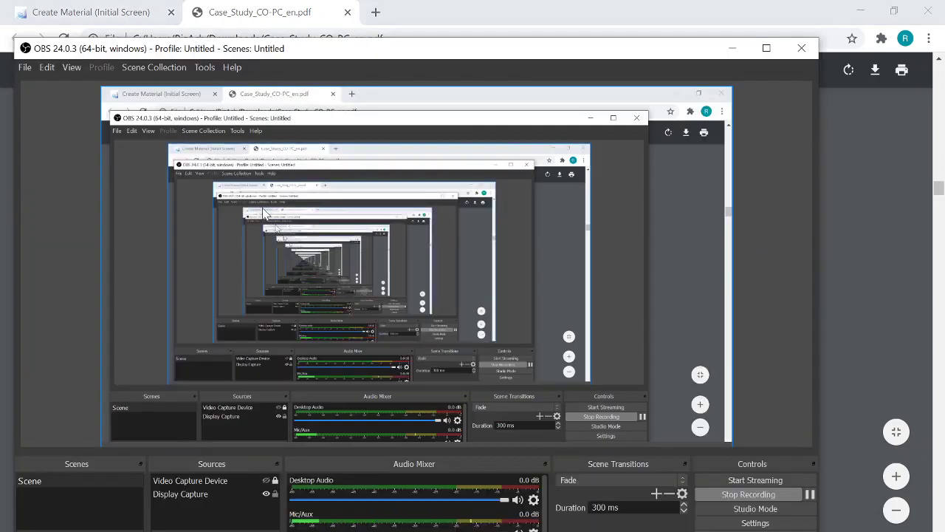
pyautogui.click(107, 9)
pyautogui.click(192, 335)
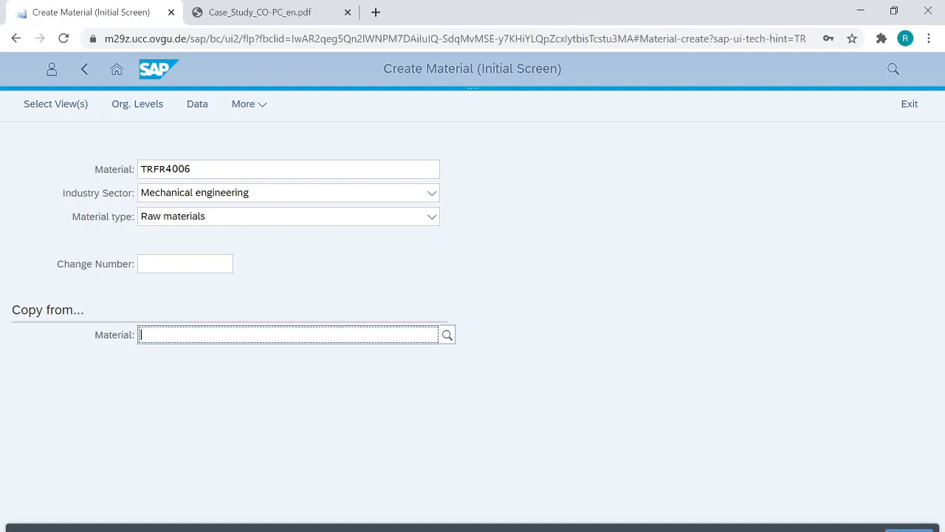
pyautogui.hotkey('ctrl', 'v')
# Complete the copy-from material number as TRFR1006 and dismiss the search suggestions.
pyautogui.press('Escape')
pyautogui.write('00')
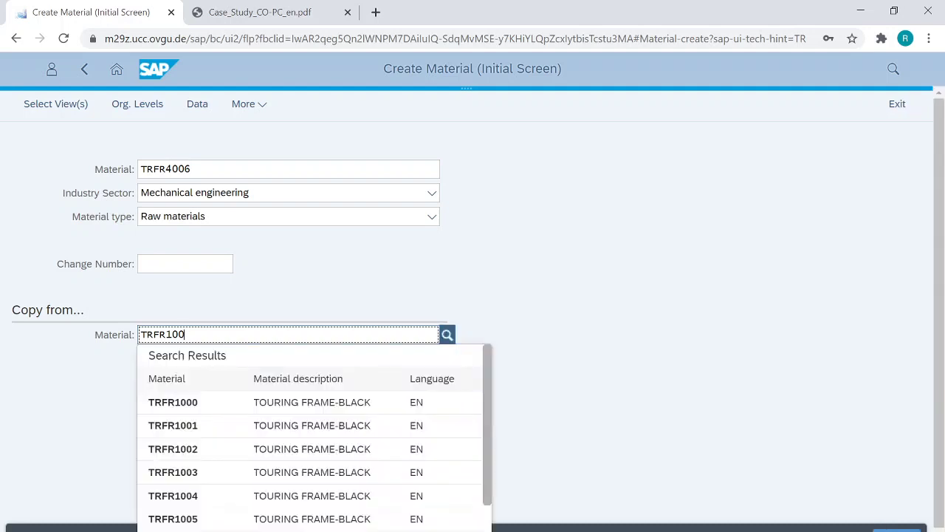
pyautogui.write('6')
pyautogui.press('Escape')
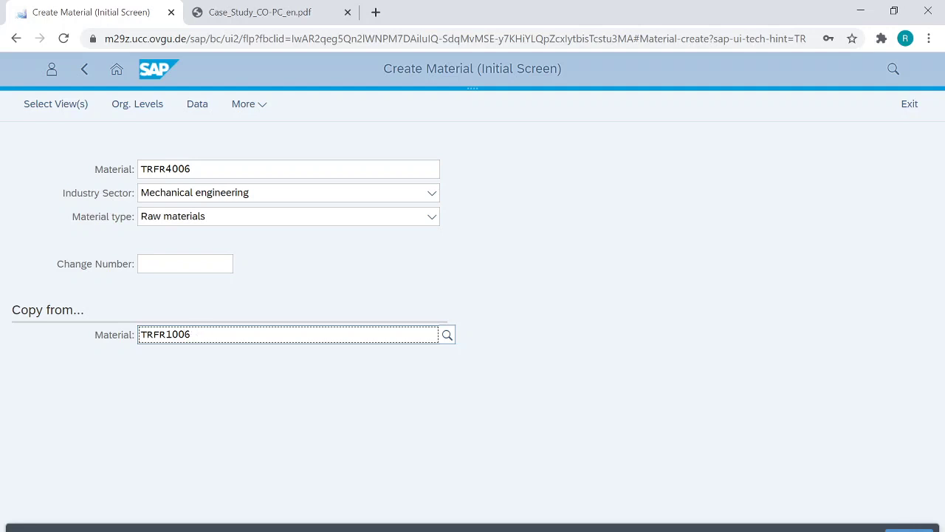
# Change the copy-from material number to TRFR1005 and continue to the view selection.
pyautogui.press('BackSpace')
pyautogui.write('5')
pyautogui.press('Escape')
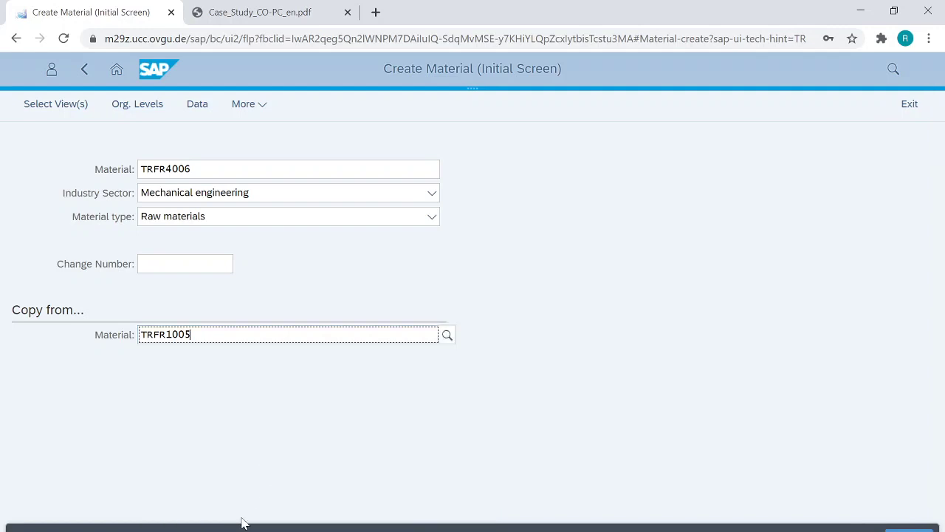
pyautogui.click(381, 302)
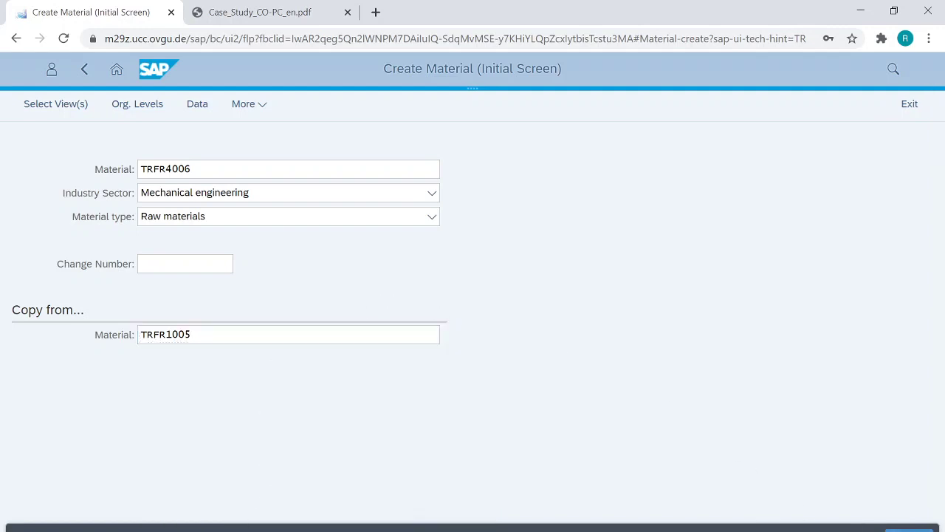
pyautogui.hotkey('alt', 'Tab')
pyautogui.hotkey('alt', 'Tab')
pyautogui.press('Return')
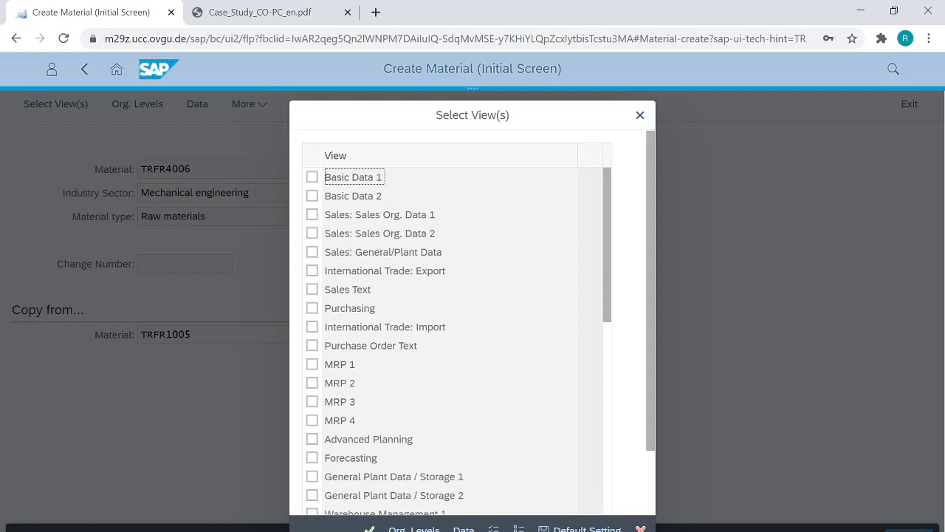
# Switch to the case study PDF and read which views Step 2 requires for the raw material.
pyautogui.hotkey('alt', 'Tab')
pyautogui.hotkey('alt', 'Tab')
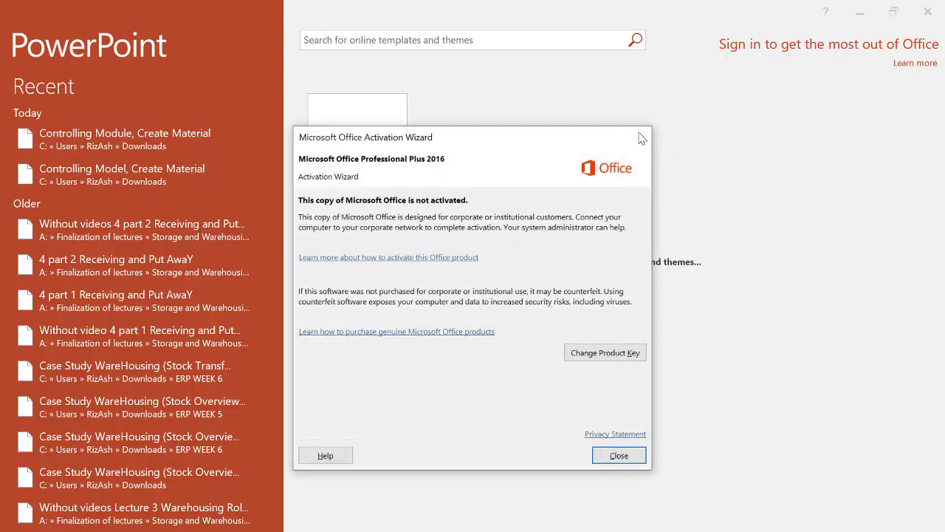
pyautogui.click(640, 138)
pyautogui.press('Escape')
pyautogui.hotkey('alt', 'Tab')
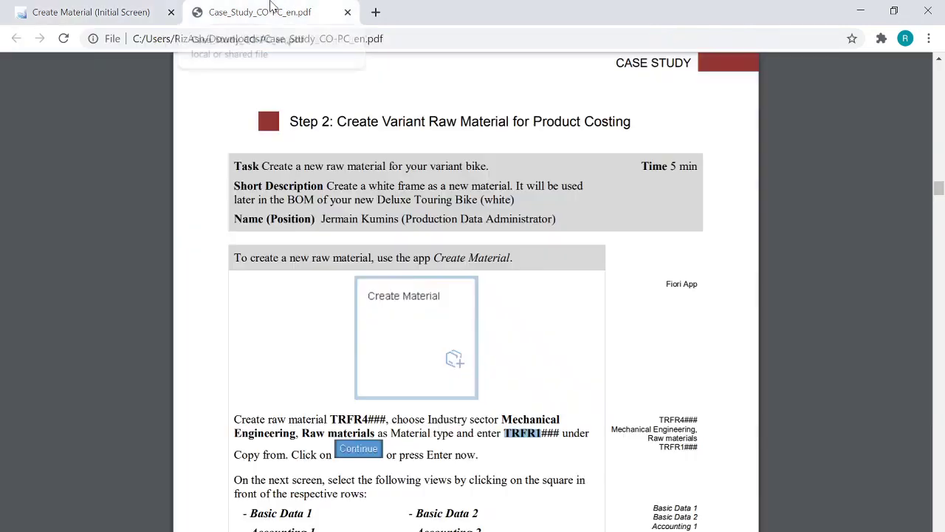
pyautogui.click(274, 10)
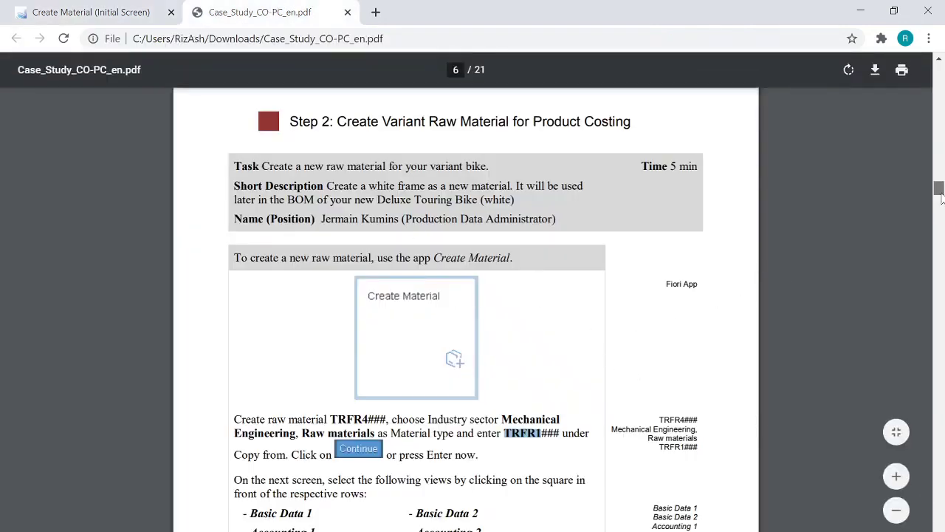
pyautogui.moveTo(940, 194); pyautogui.dragTo(940, 200)
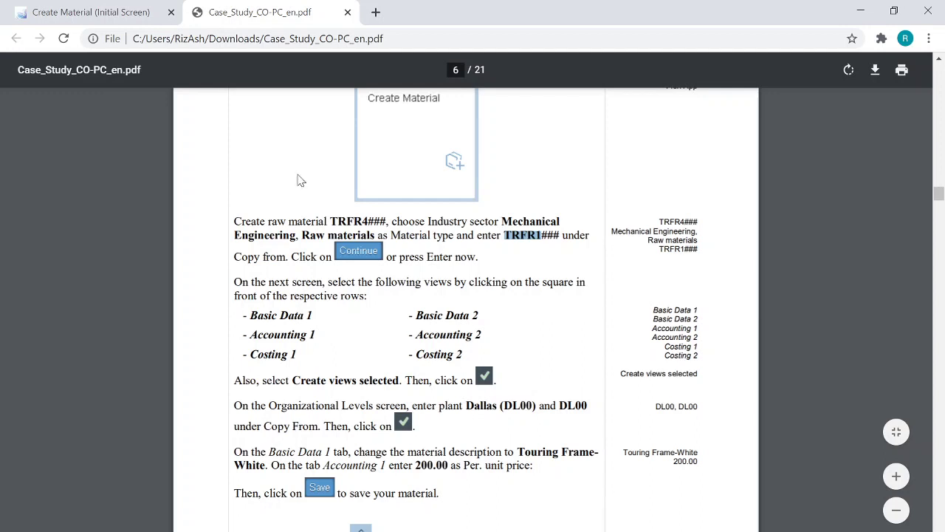
# Return to the SAP view selection and select the Basic Data 1 and Basic Data 2 views.
pyautogui.click(139, 11)
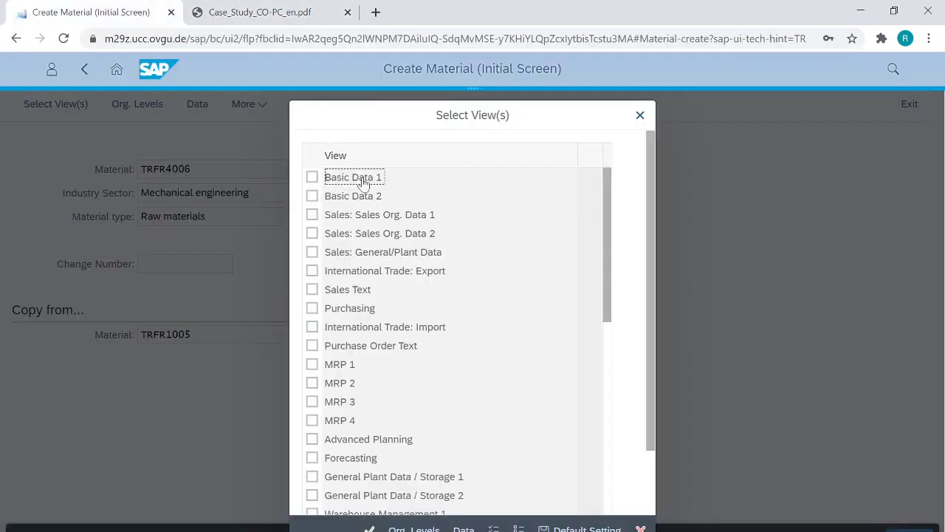
pyautogui.click(311, 178)
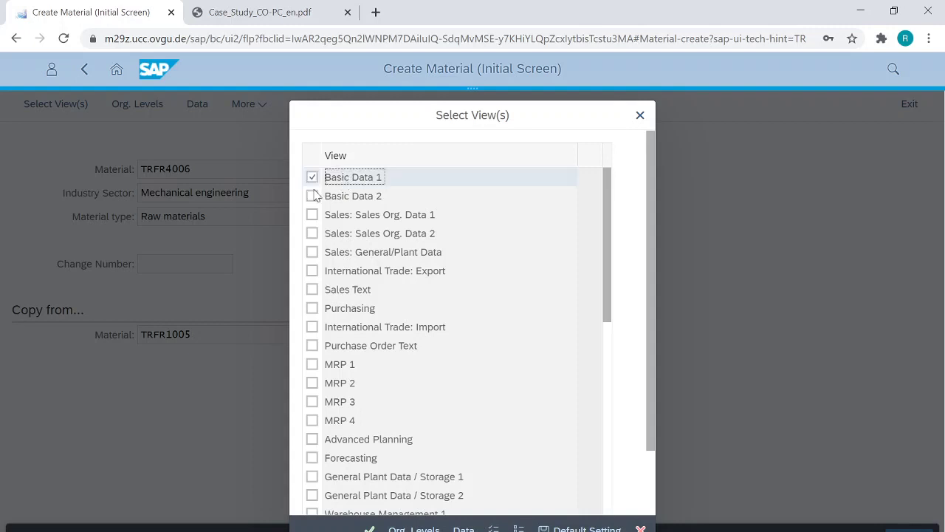
pyautogui.click(311, 195)
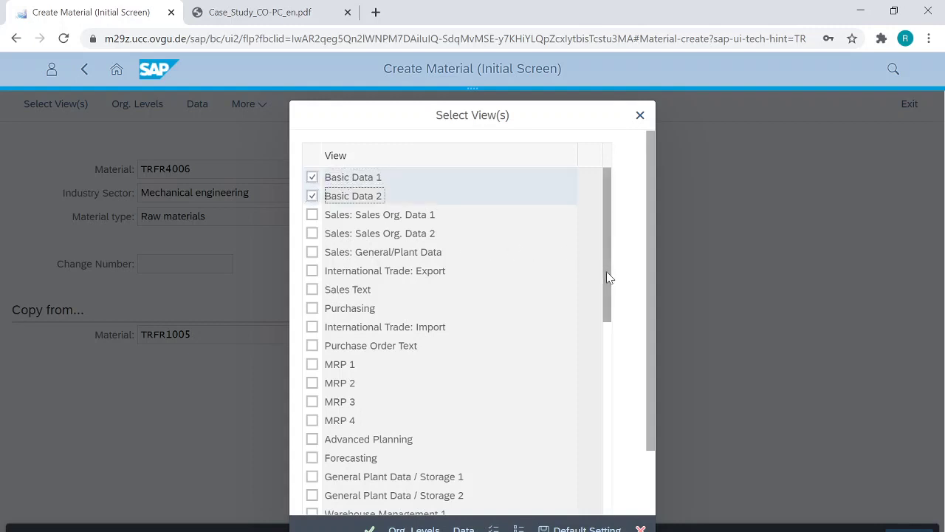
# Select the Accounting 1, Accounting 2, Costing 1 and Costing 2 views as well.
pyautogui.moveTo(606, 271); pyautogui.dragTo(622, 344)
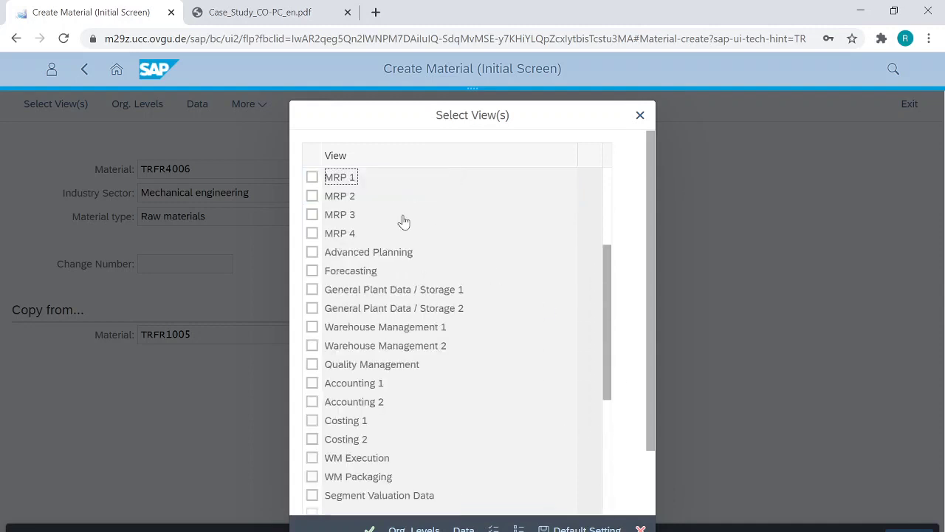
pyautogui.click(401, 219)
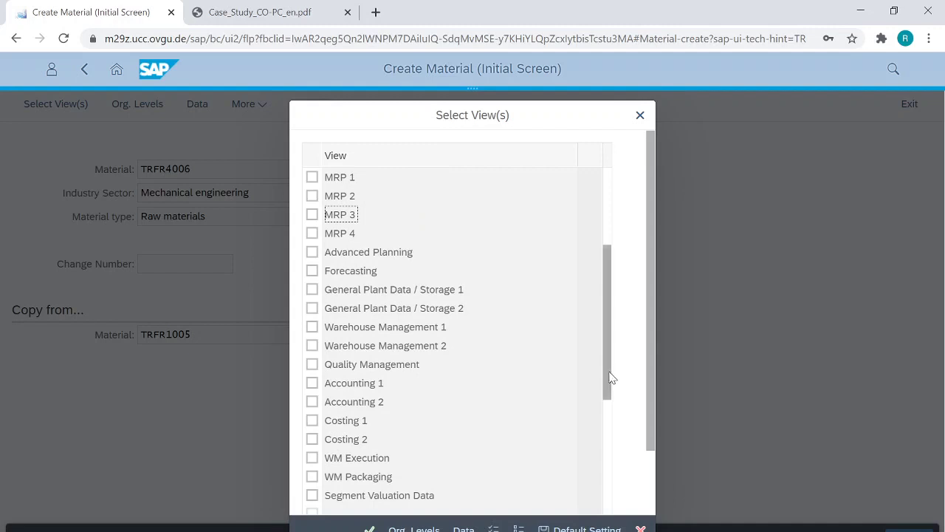
pyautogui.moveTo(610, 377); pyautogui.dragTo(581, 486)
pyautogui.scroll(-5, 332, 410)
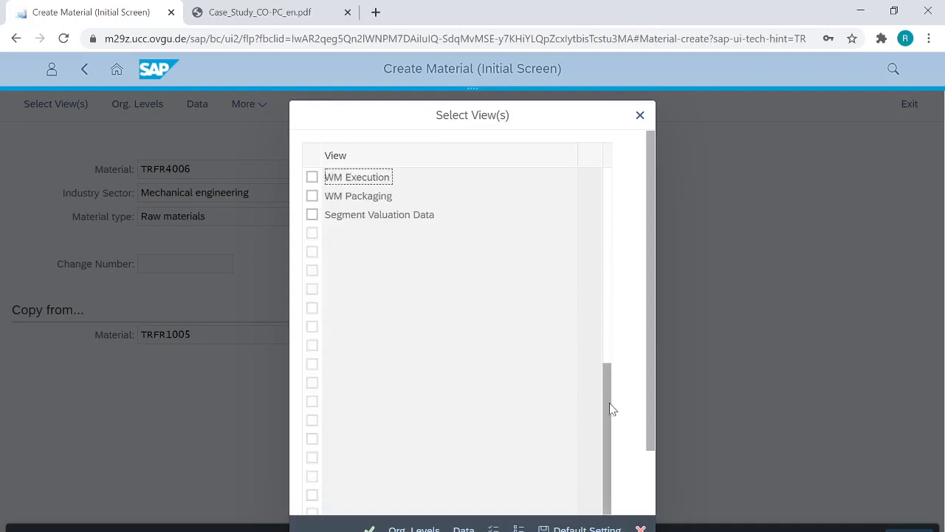
pyautogui.moveTo(611, 407); pyautogui.dragTo(605, 380)
pyautogui.scroll(2, 464, 238)
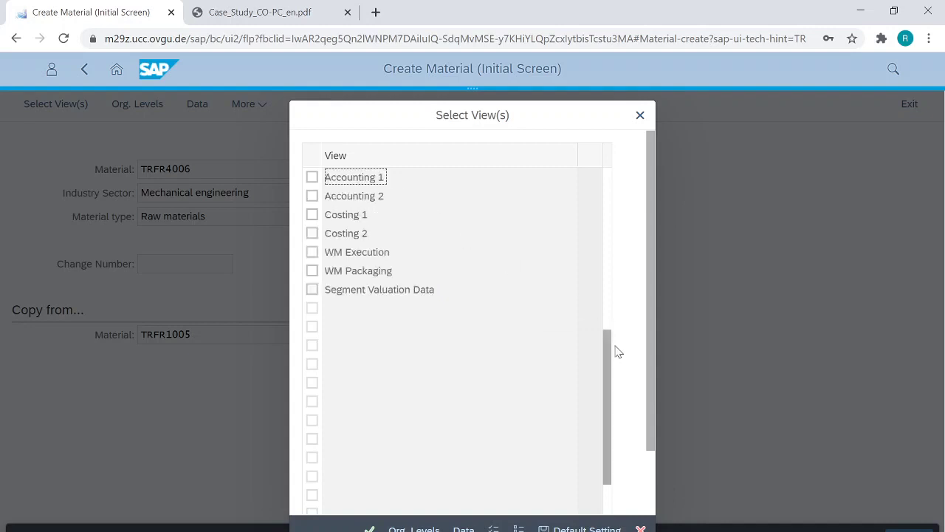
pyautogui.moveTo(601, 342); pyautogui.dragTo(596, 316)
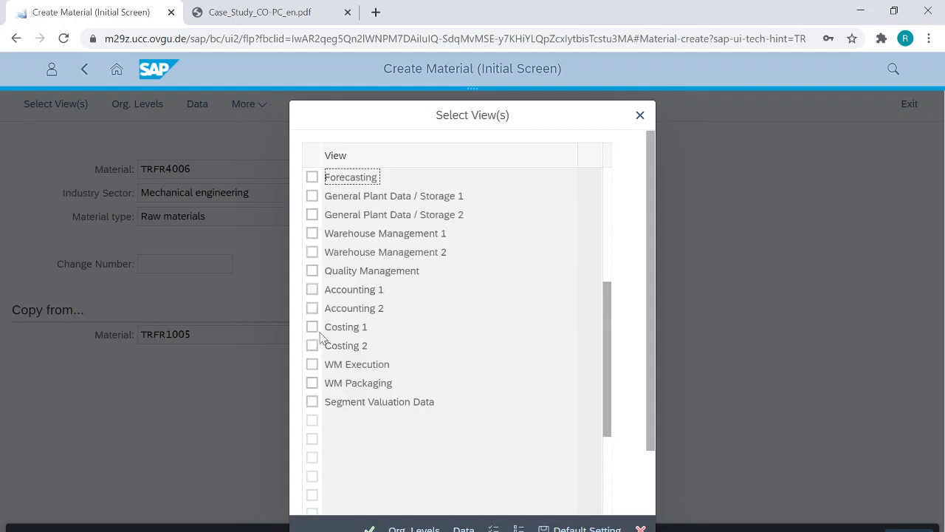
pyautogui.click(312, 290)
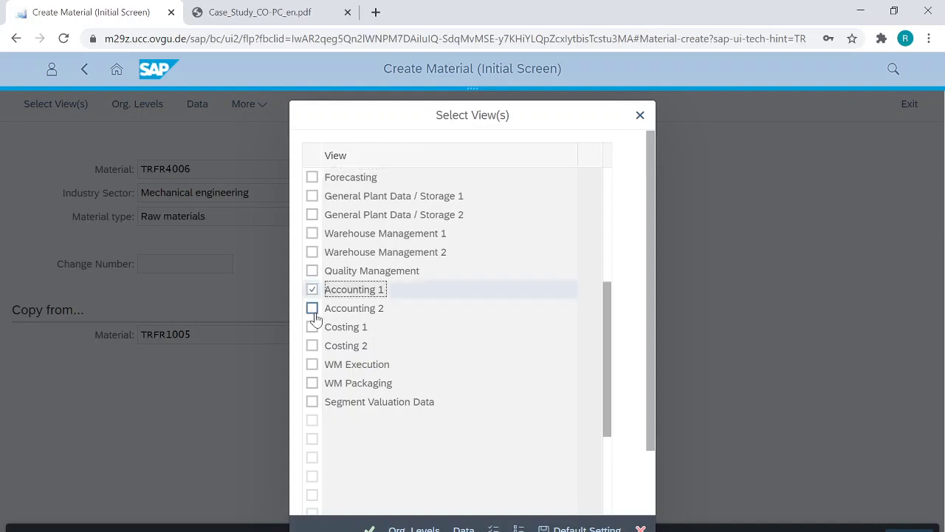
pyautogui.click(313, 308)
pyautogui.click(312, 330)
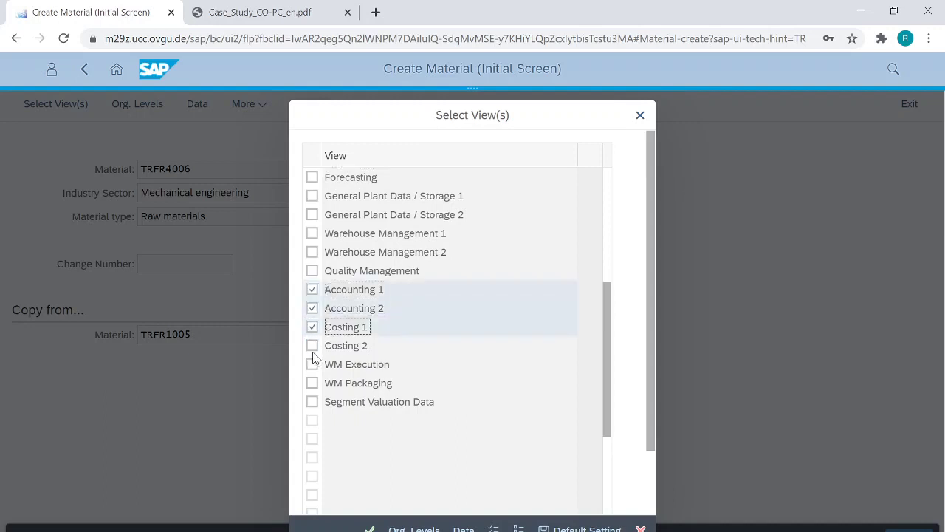
pyautogui.click(313, 347)
# Compare the chosen views with the case study and confirm the selection with Create views selected enabled.
pyautogui.hotkey('alt', 'Tab')
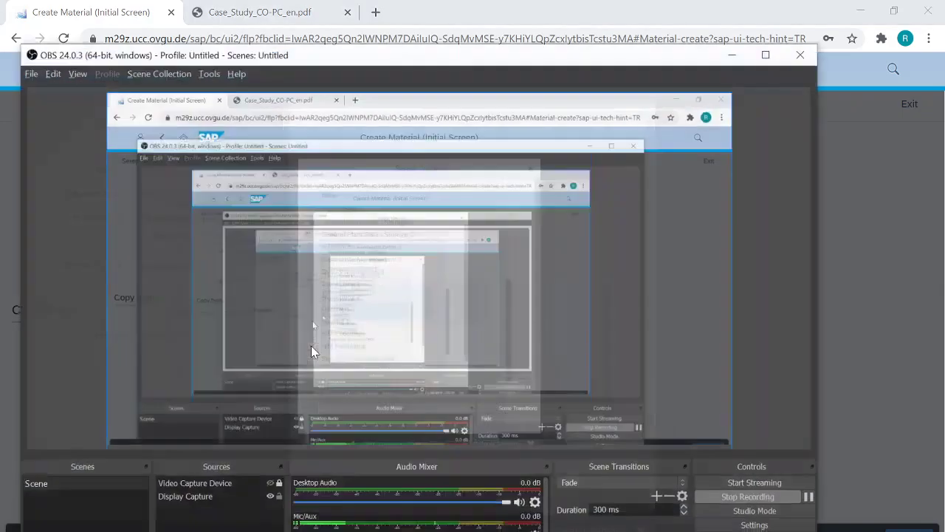
pyautogui.click(325, 18)
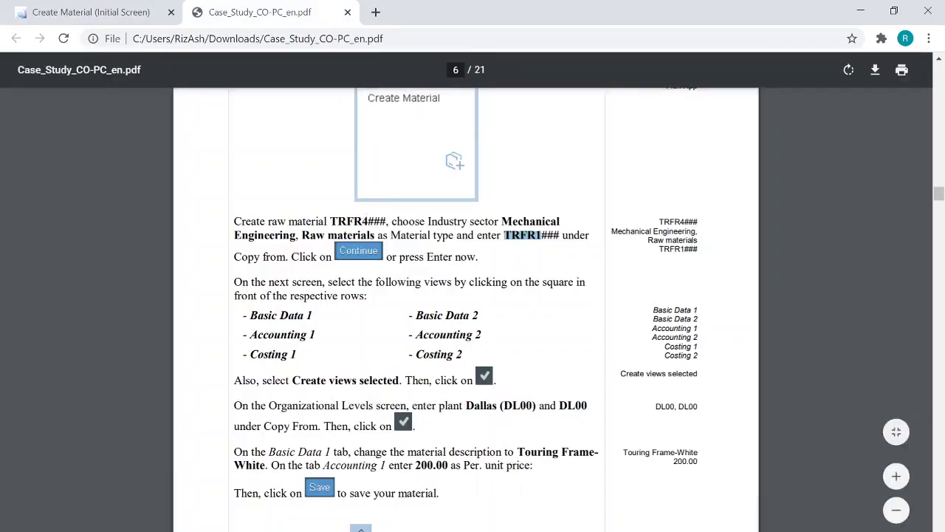
pyautogui.click(120, 19)
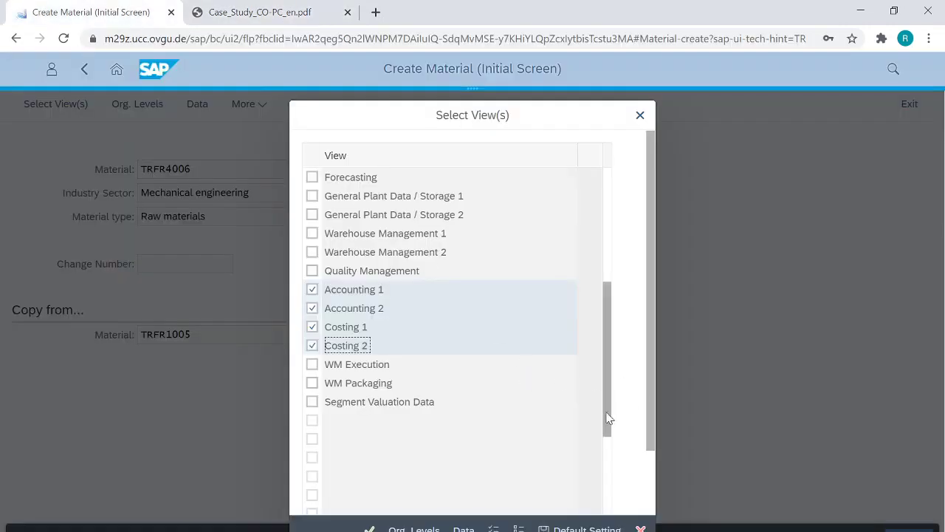
pyautogui.moveTo(605, 415); pyautogui.dragTo(589, 510)
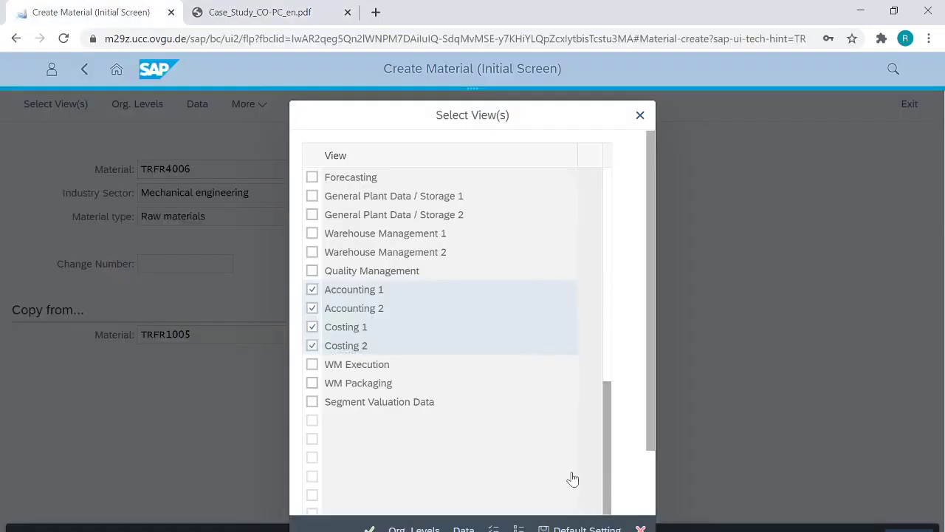
pyautogui.moveTo(649, 417); pyautogui.dragTo(653, 479)
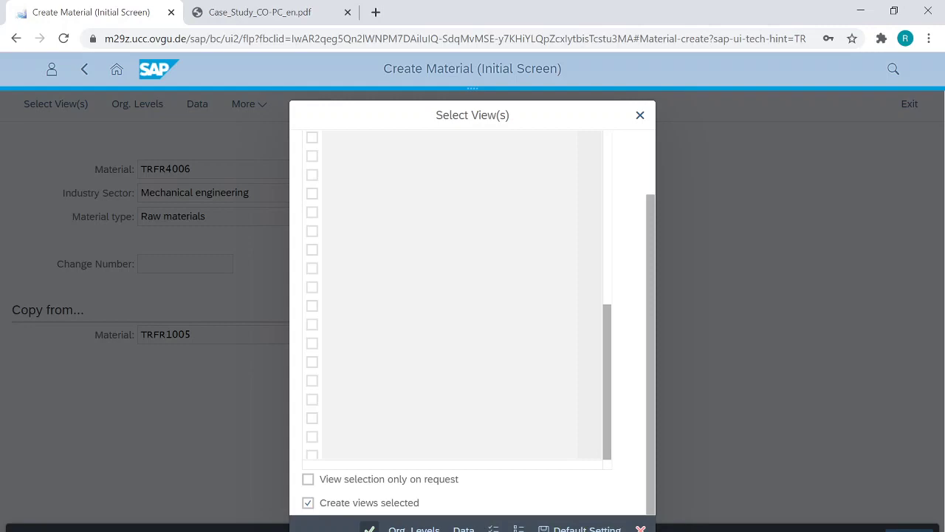
pyautogui.click(369, 529)
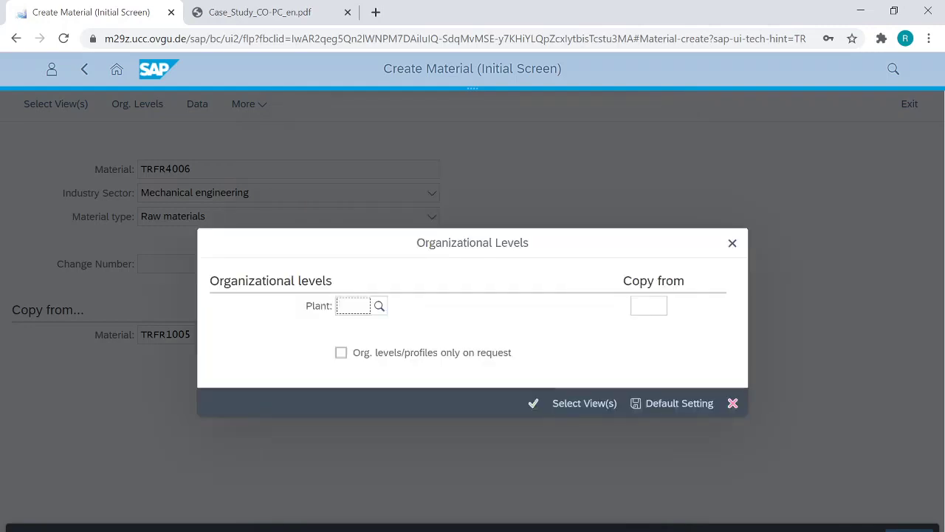
# Look up the plant required for the organizational levels in the case study PDF and return to SAP.
pyautogui.hotkey('alt', 'Tab')
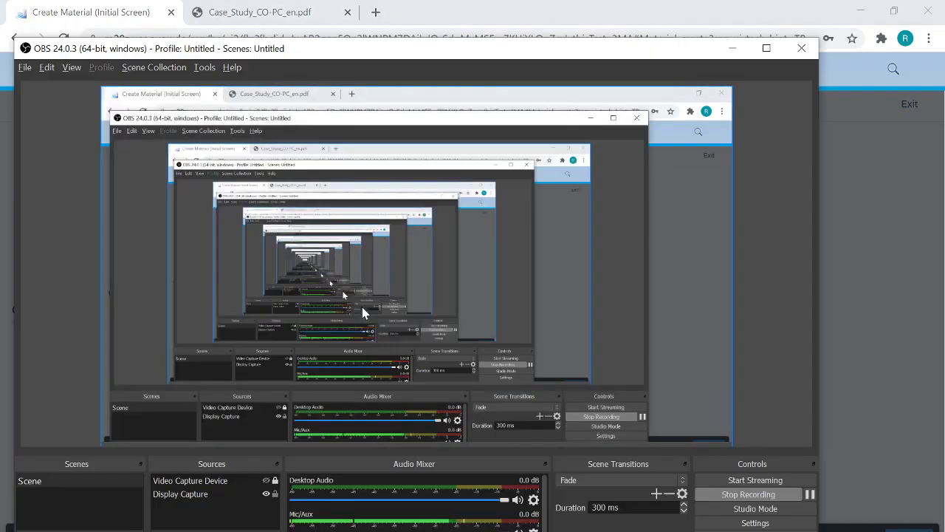
pyautogui.click(249, 12)
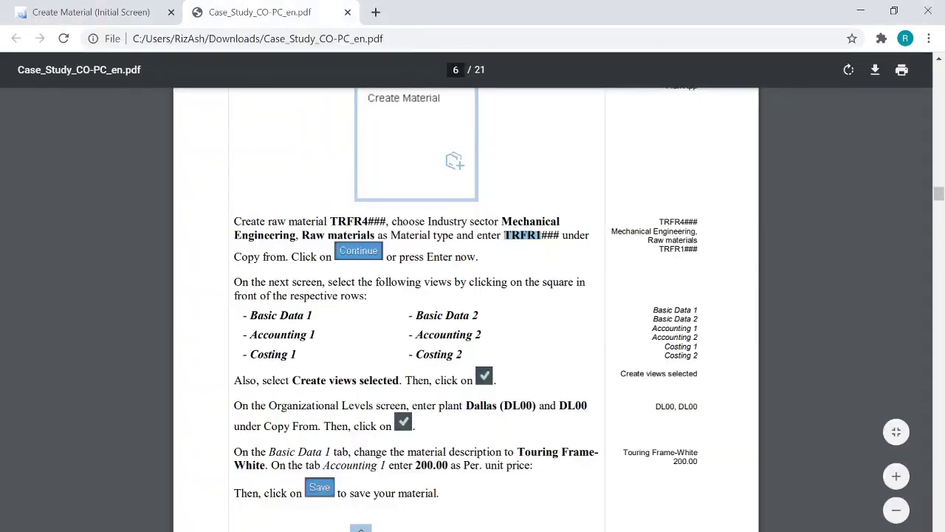
pyautogui.click(540, 236)
pyautogui.rightClick(530, 421)
pyautogui.click(507, 406)
pyautogui.hotkey('alt', 'Tab')
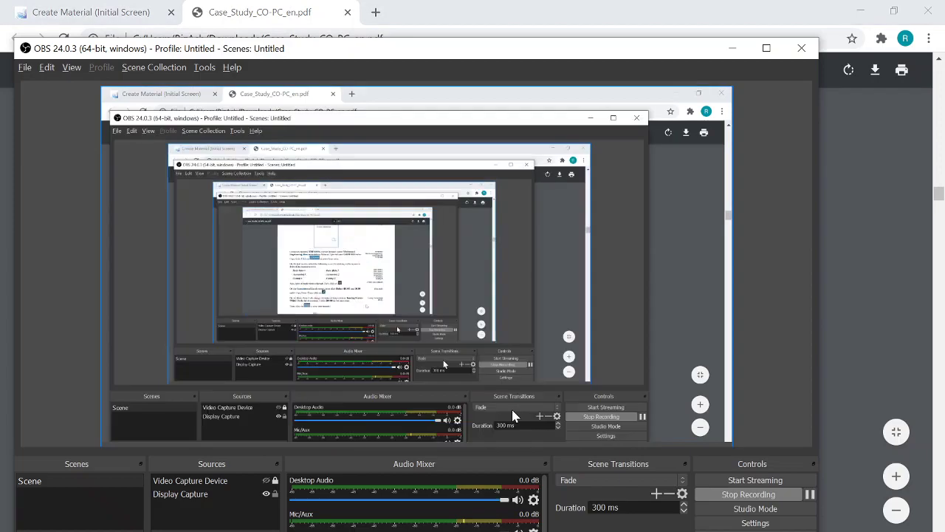
pyautogui.click(98, 6)
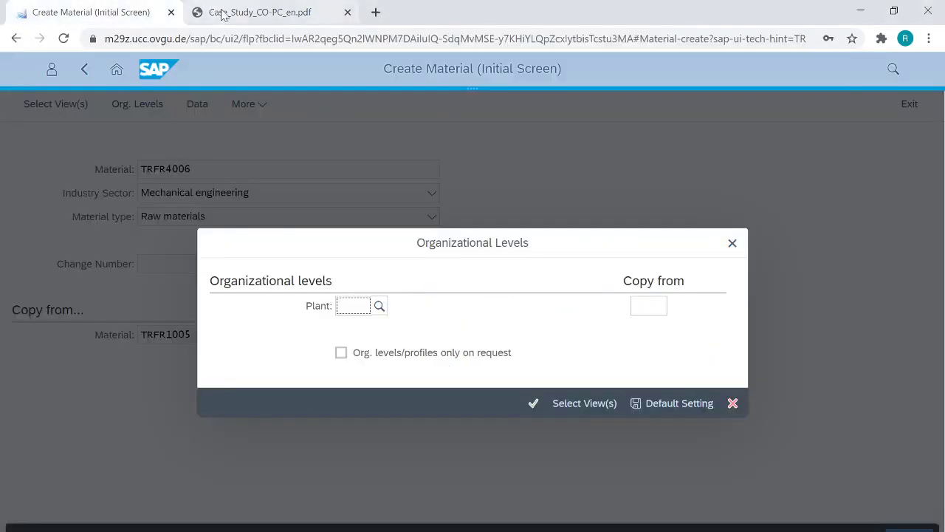
# Set the organizational level plant to DL00, picking the Dallas plant from the search results.
pyautogui.write('d1')
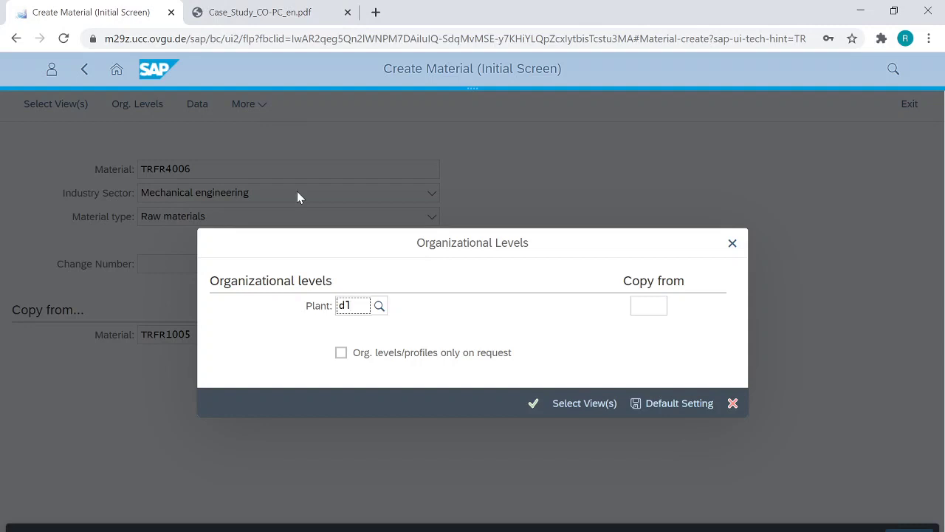
pyautogui.press('BackSpace')
pyautogui.press('BackSpace')
pyautogui.write('d1')
pyautogui.press('BackSpace')
pyautogui.press('BackSpace')
pyautogui.press('F4')
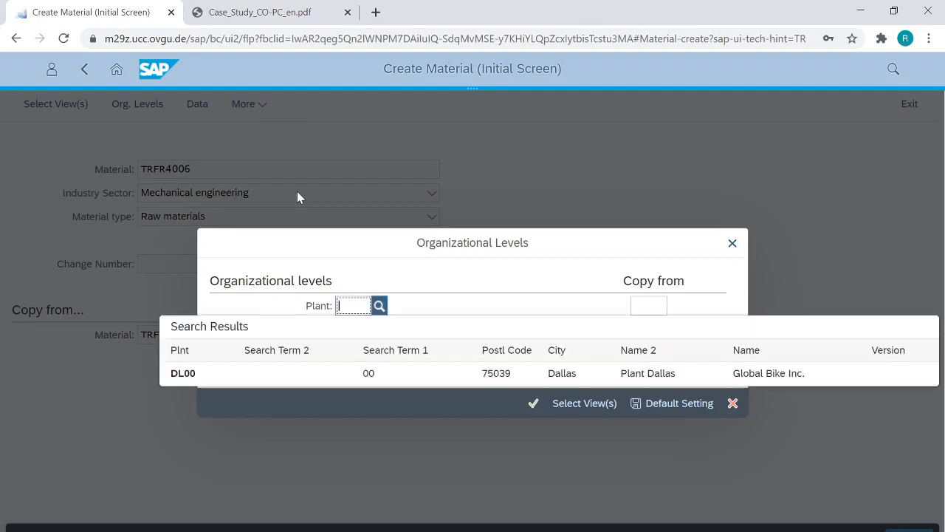
pyautogui.click(266, 377)
# Enter DL00 as the plant under Copy from and dismiss the plant suggestions.
pyautogui.click(646, 307)
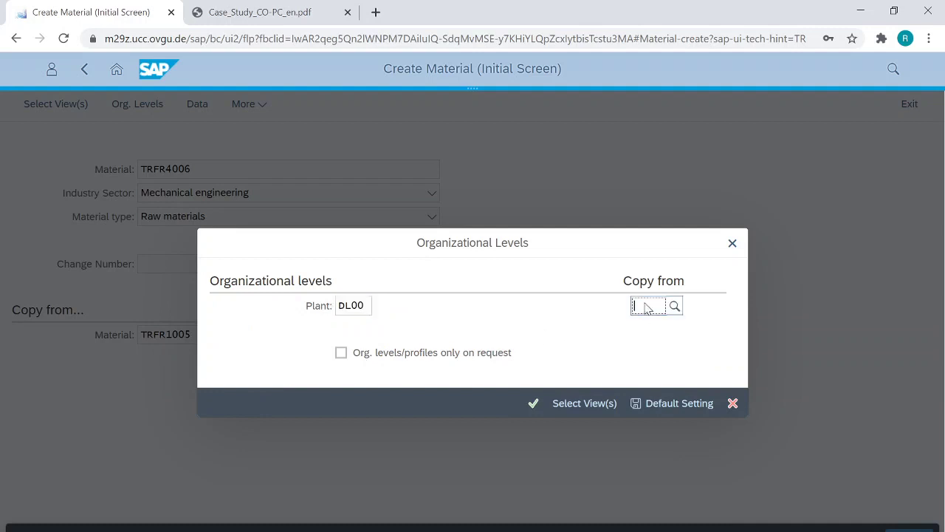
pyautogui.write('DL00')
pyautogui.rightClick(644, 307)
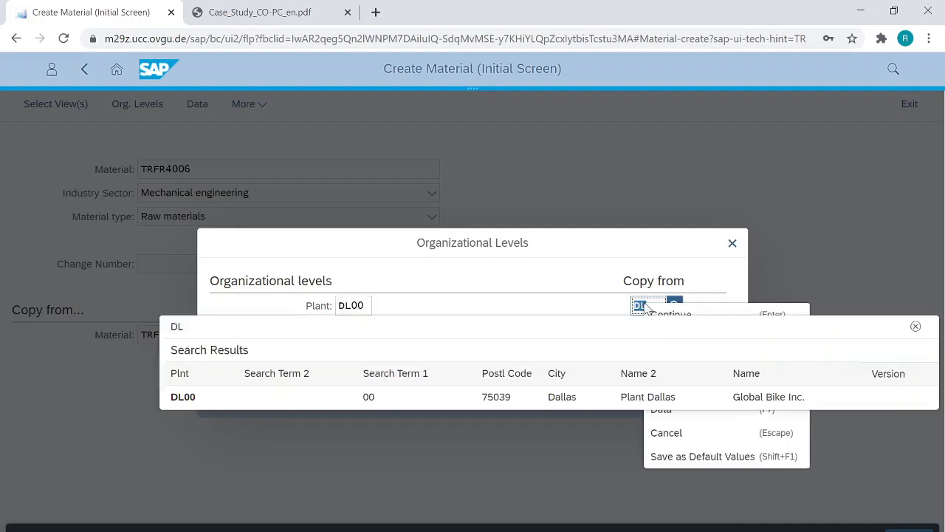
pyautogui.click(561, 399)
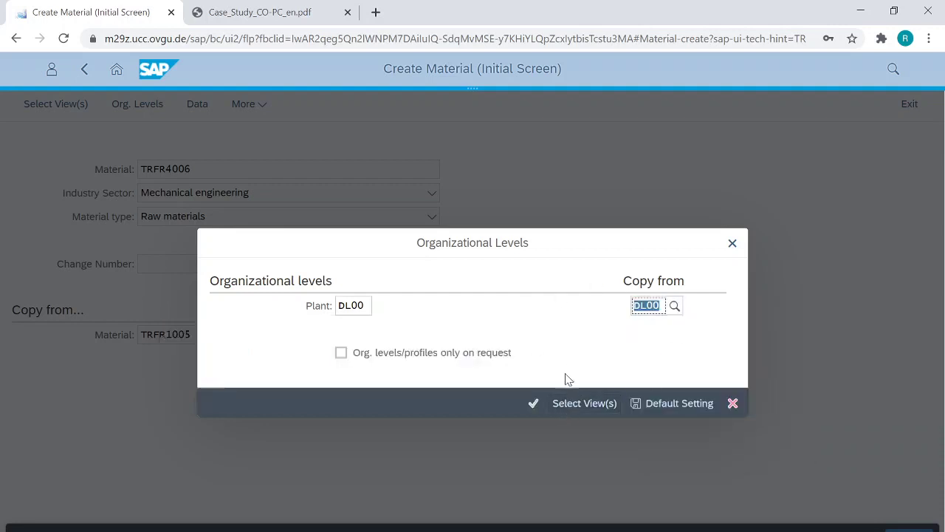
# Recheck the organizational level instructions in the case study and reopen the view selection in SAP.
pyautogui.hotkey('alt', 'Tab')
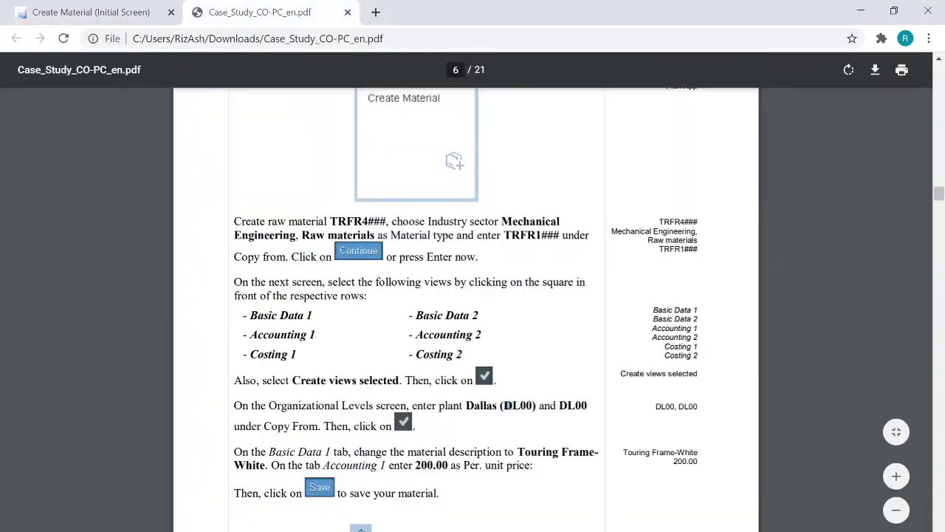
pyautogui.click(152, 10)
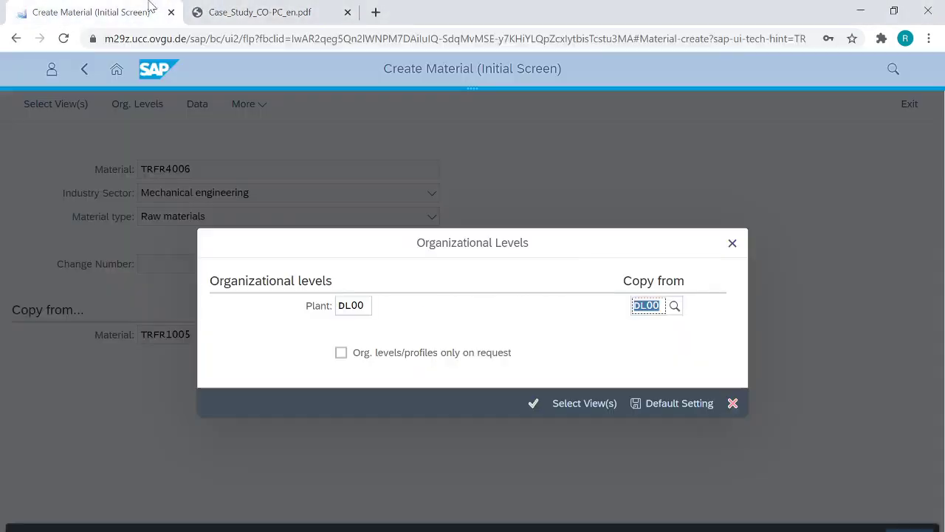
pyautogui.click(559, 407)
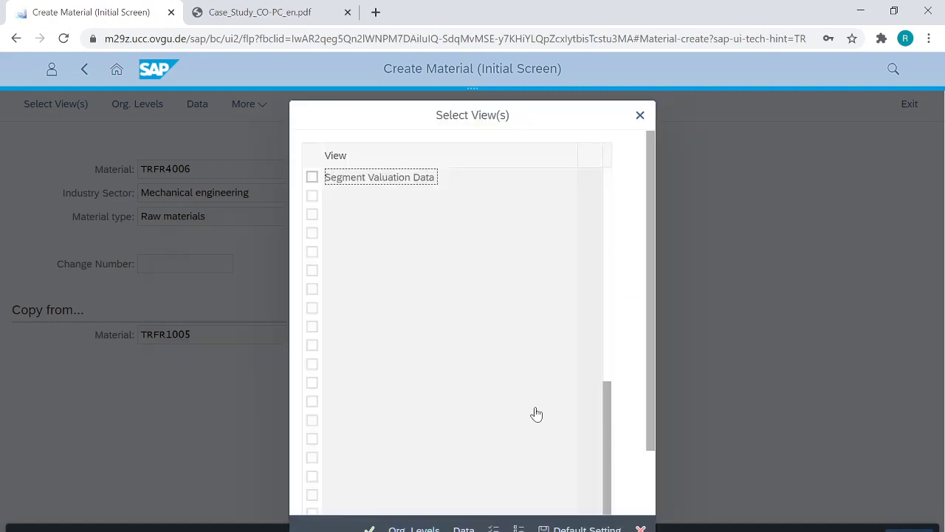
# Confirm the view selection and the organizational levels for plant DL00 to open the material data of TRFR4006.
pyautogui.click(369, 527)
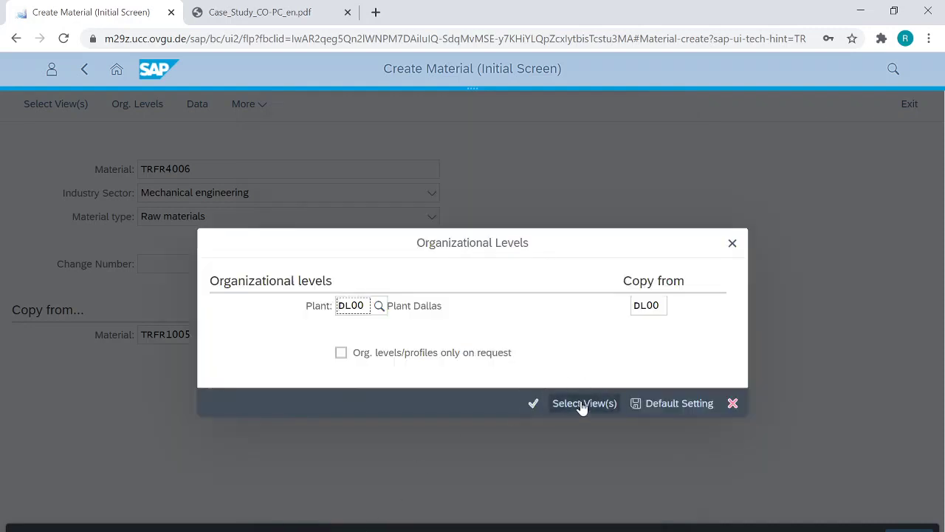
pyautogui.click(534, 404)
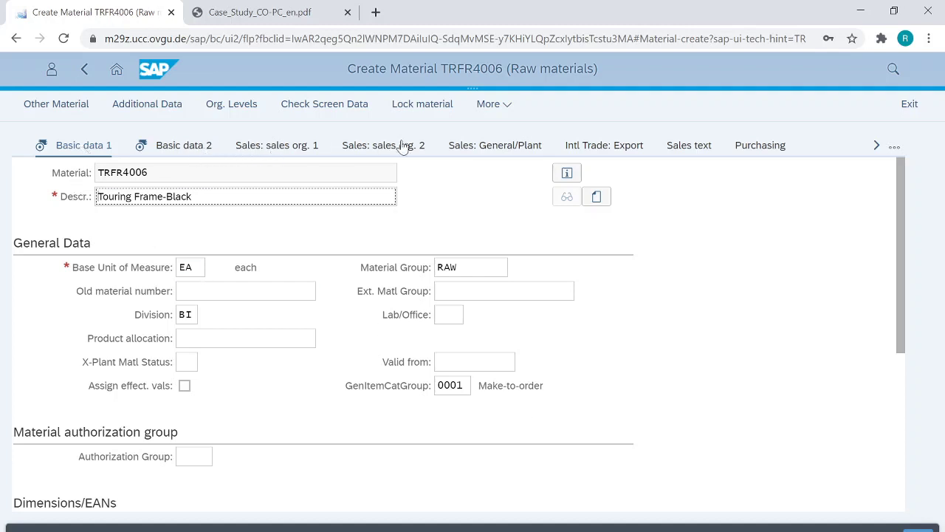
pyautogui.hotkey('alt', 'Tab')
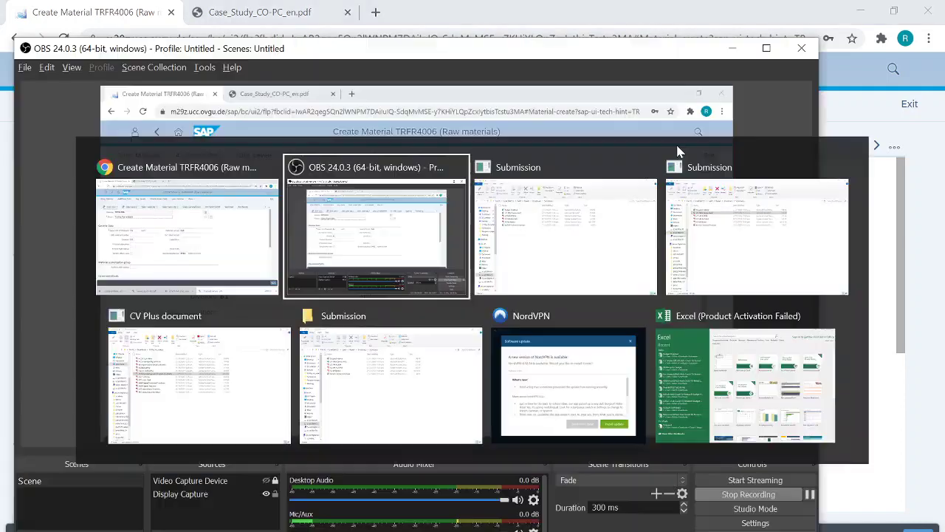
# Replace the material description in Basic data 1 with the Touring Frame-White text copied from the case study PDF, giving Touring FrameWhite.
pyautogui.click(244, 9)
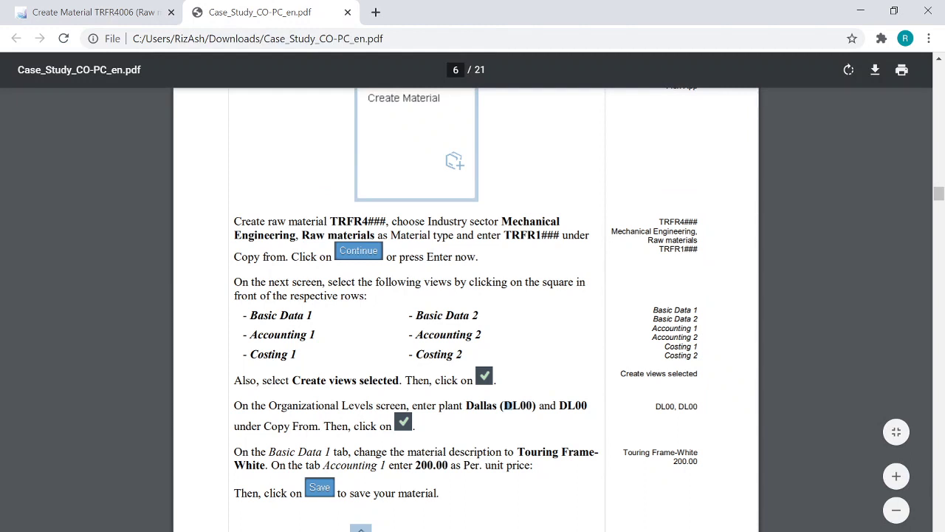
pyautogui.moveTo(518, 451); pyautogui.dragTo(266, 464)
pyautogui.rightClick(265, 465)
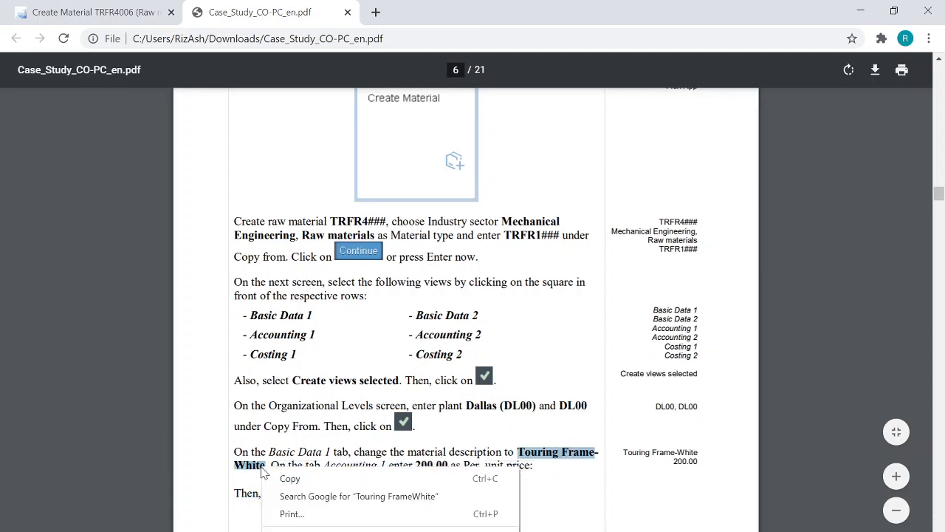
pyautogui.click(285, 478)
pyautogui.click(39, 12)
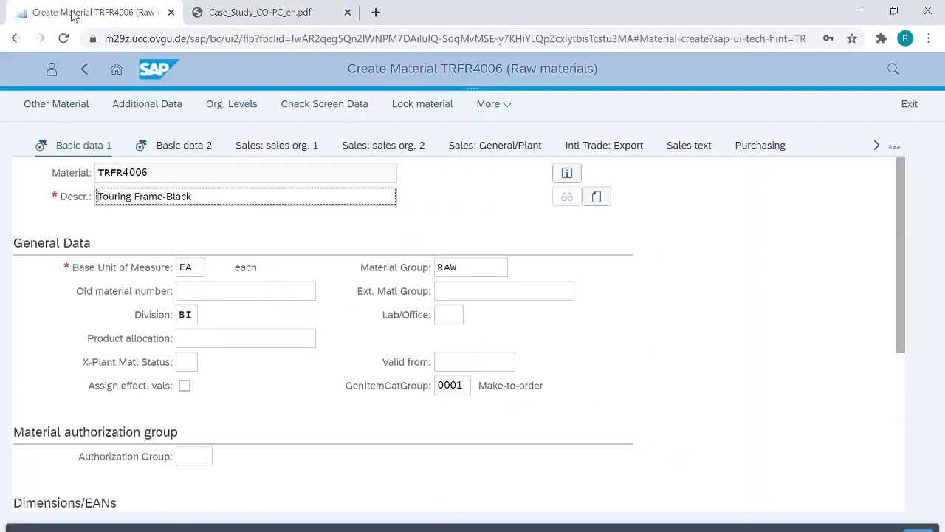
pyautogui.click(214, 196)
pyautogui.moveTo(214, 196); pyautogui.dragTo(74, 172)
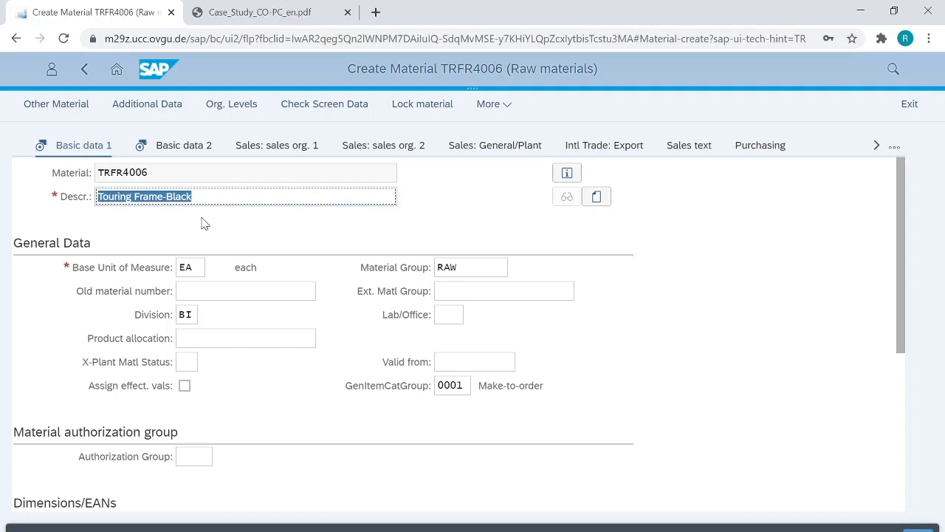
pyautogui.hotkey('ctrl', 'v')
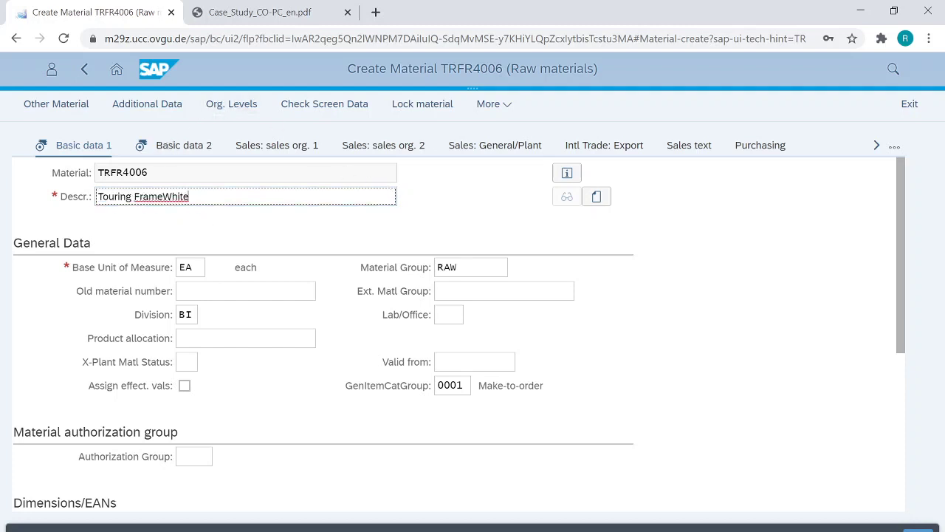
# Look up the Per. unit price required for Accounting 1 in the case study PDF and return to SAP.
pyautogui.click(248, 7)
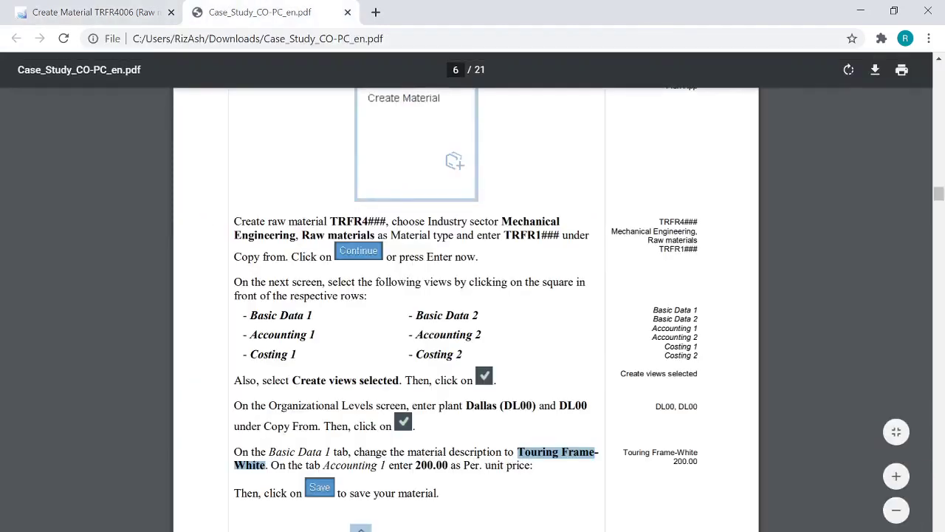
pyautogui.moveTo(416, 465); pyautogui.dragTo(449, 464)
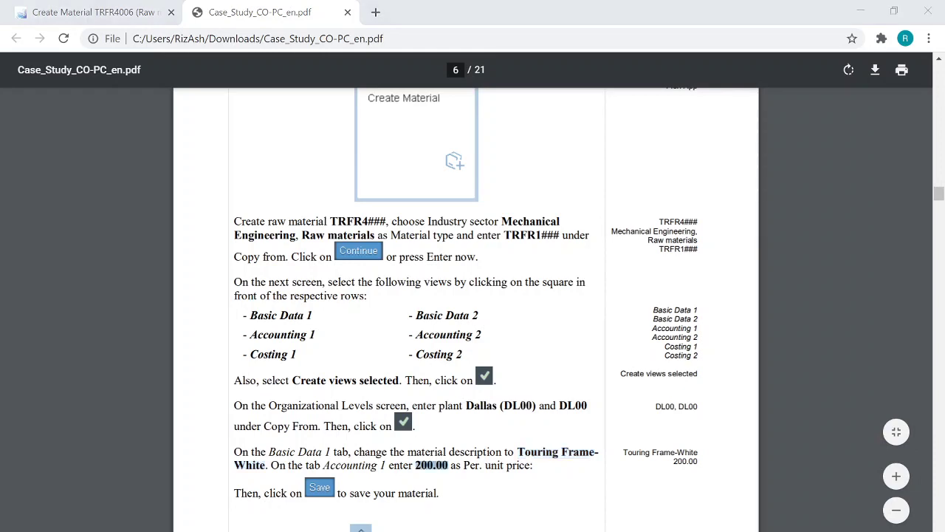
pyautogui.click(121, 3)
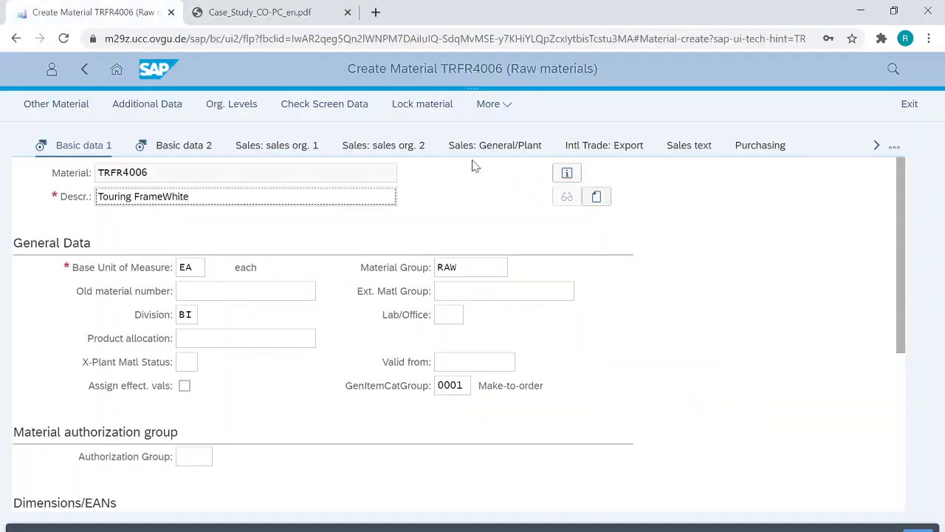
# Open the Accounting 1 view of TRFR4006 and select the Per. unit price under Prices and values.
pyautogui.click(875, 145)
pyautogui.click(876, 147)
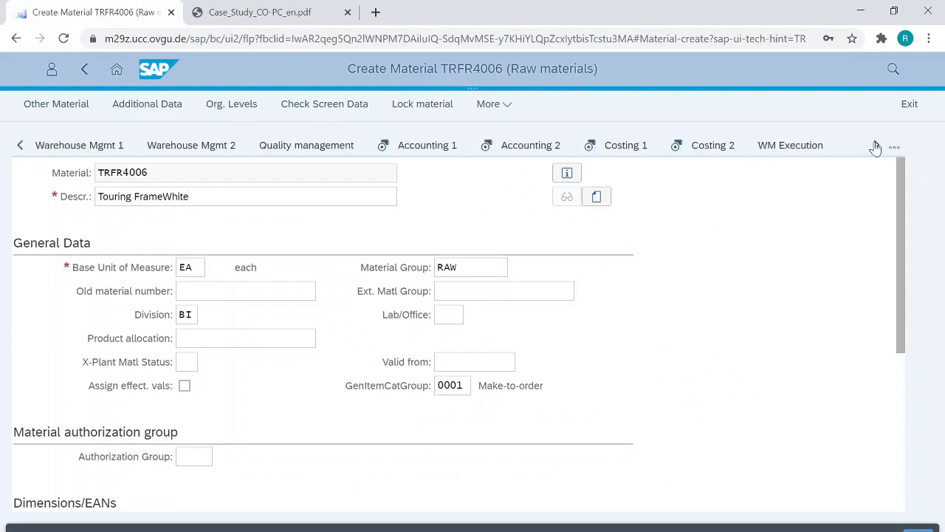
pyautogui.click(433, 145)
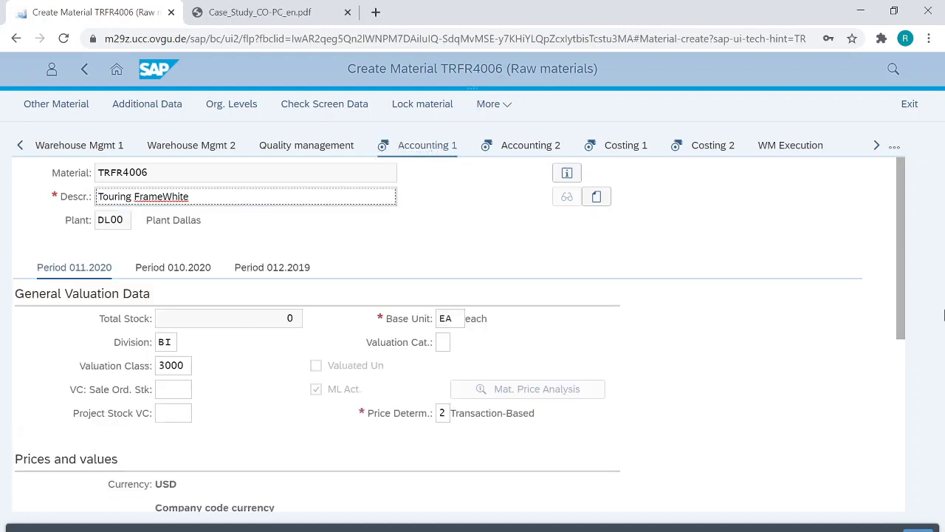
pyautogui.moveTo(898, 320); pyautogui.dragTo(893, 493)
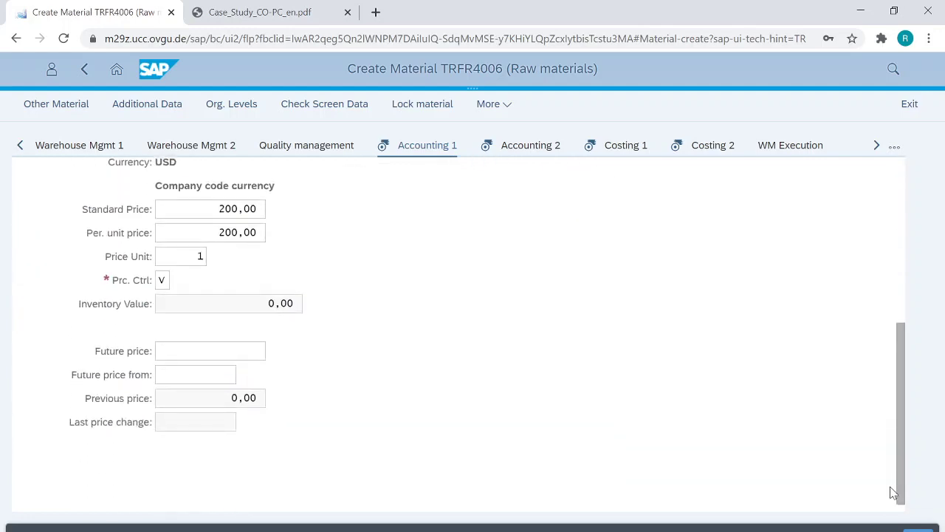
pyautogui.click(229, 232)
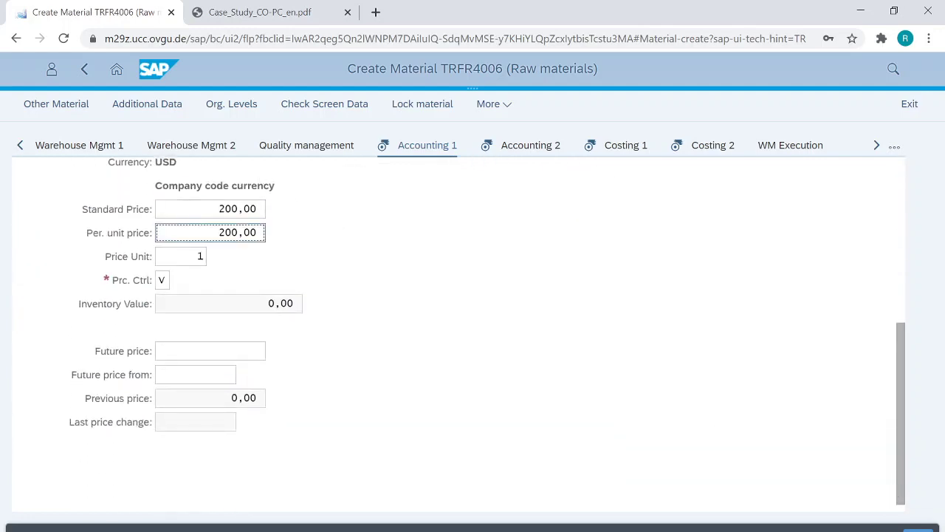
# Recheck the price and save instructions in the case study PDF and go back to the Accounting 1 view in SAP.
pyautogui.hotkey('alt', 'Tab')
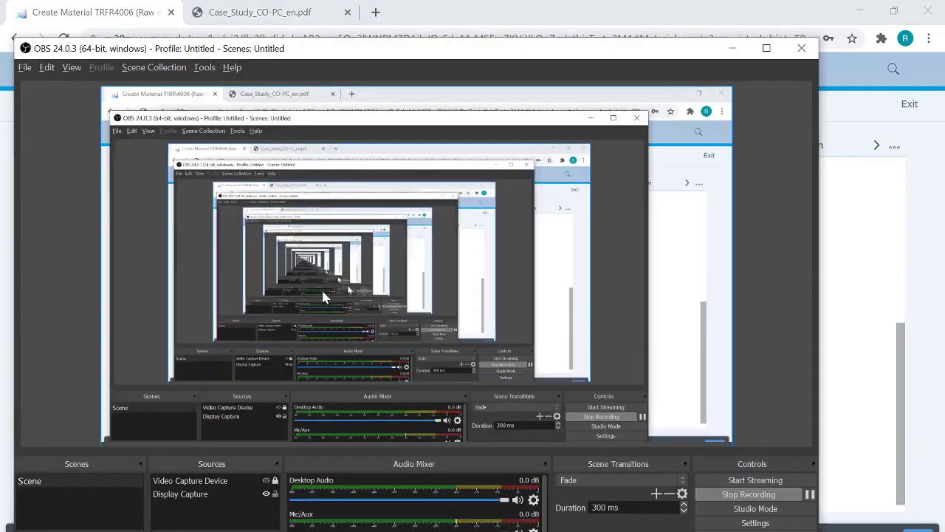
pyautogui.click(190, 6)
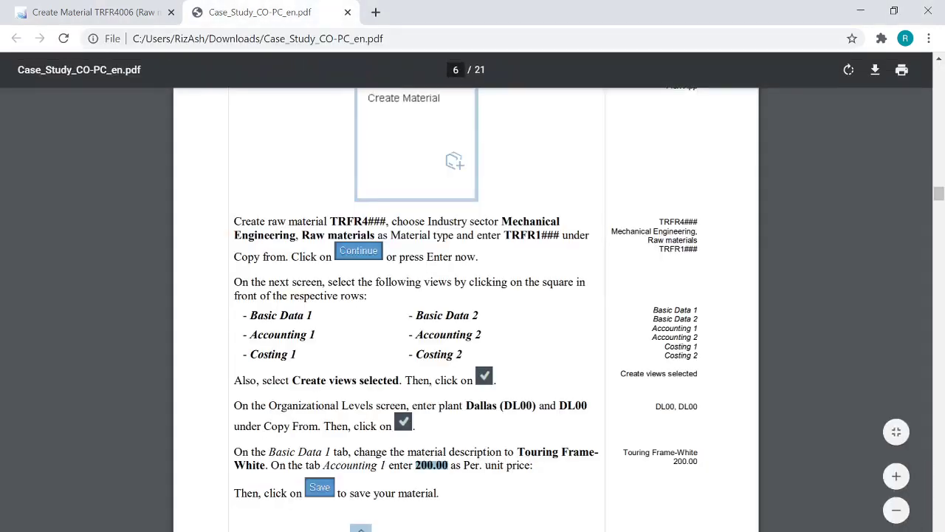
pyautogui.click(101, 17)
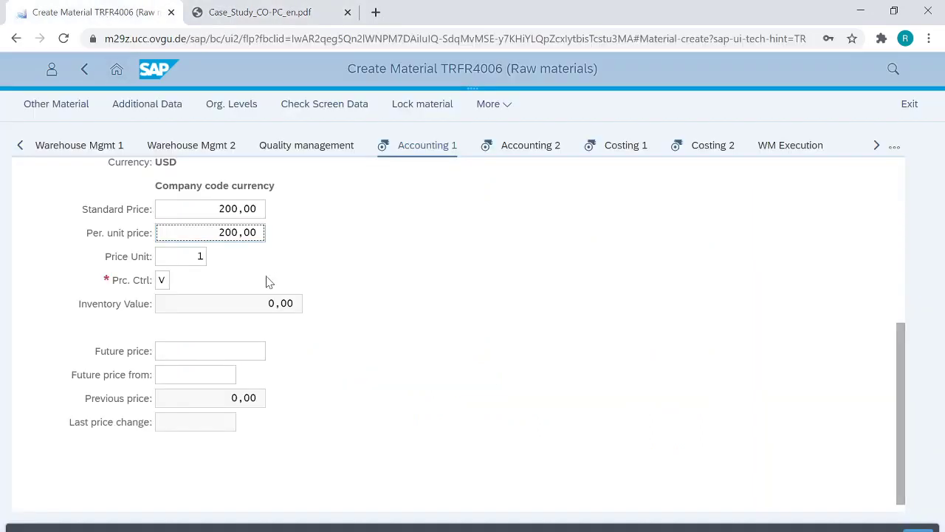
# Enter the Per. unit price as 200,00 with a decimal comma and save the new material.
pyautogui.moveTo(219, 233); pyautogui.dragTo(273, 251)
pyautogui.write('200.00')
pyautogui.hotkey('ctrl', 'a')
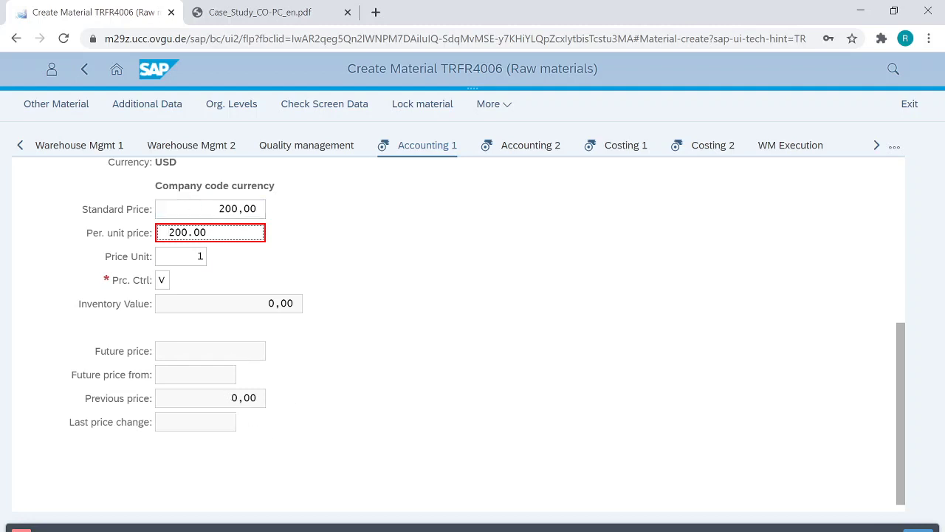
pyautogui.press('BackSpace')
pyautogui.write(',')
pyautogui.click(359, 270)
pyautogui.press('Return')
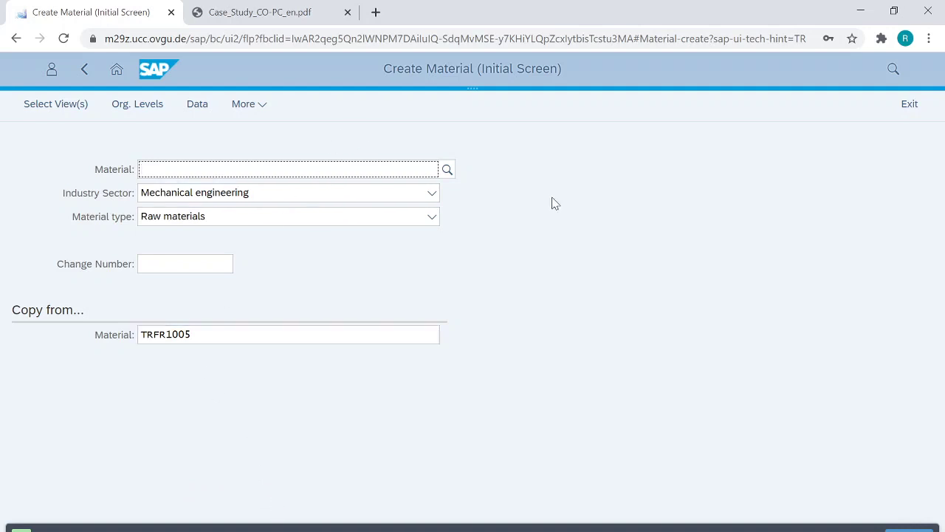
pyautogui.hotkey('alt', 'Tab')
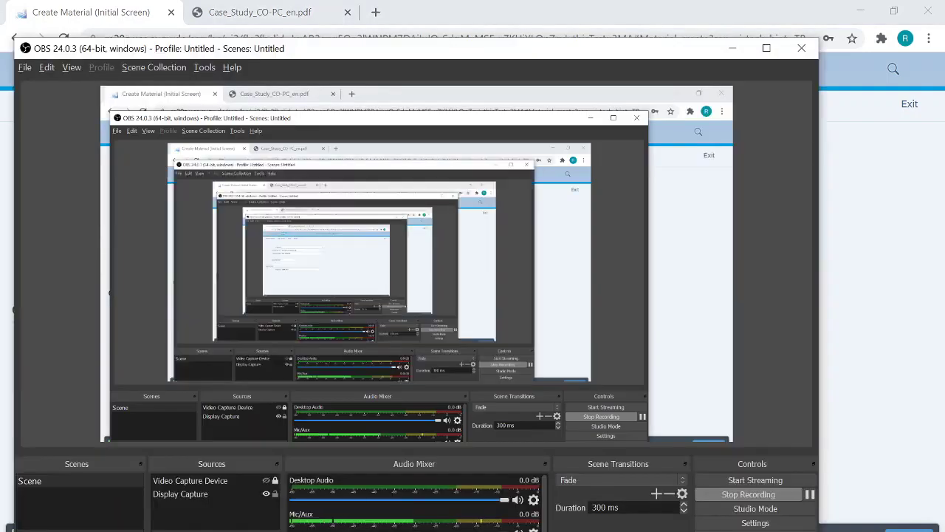
pyautogui.hotkey('alt', 'Tab')
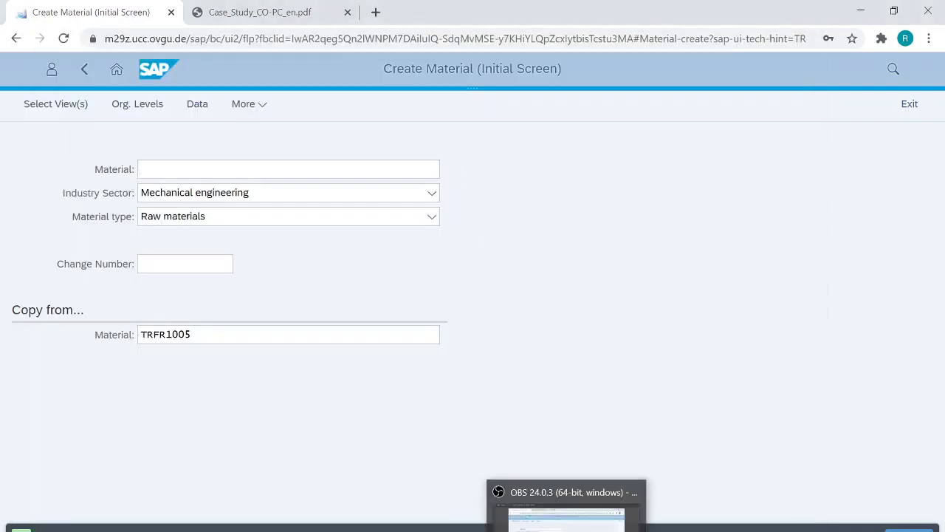
pyautogui.click(563, 511)
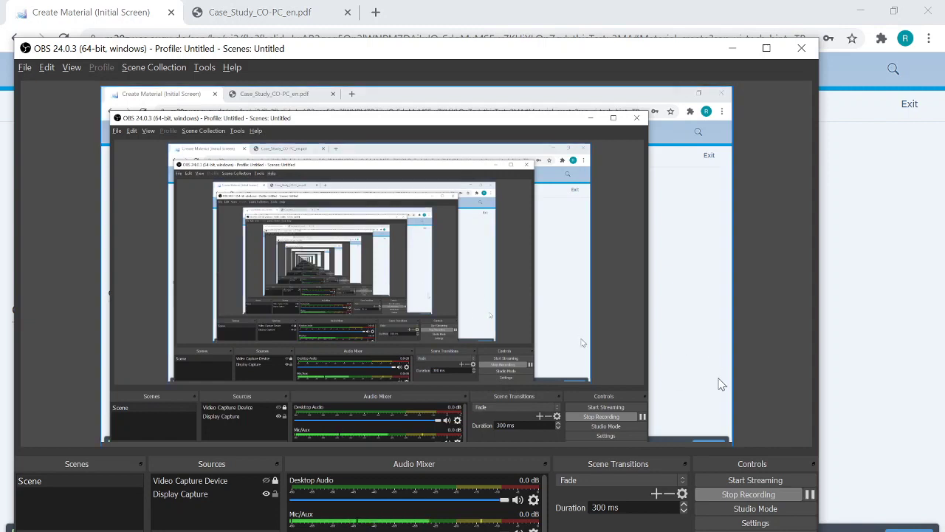